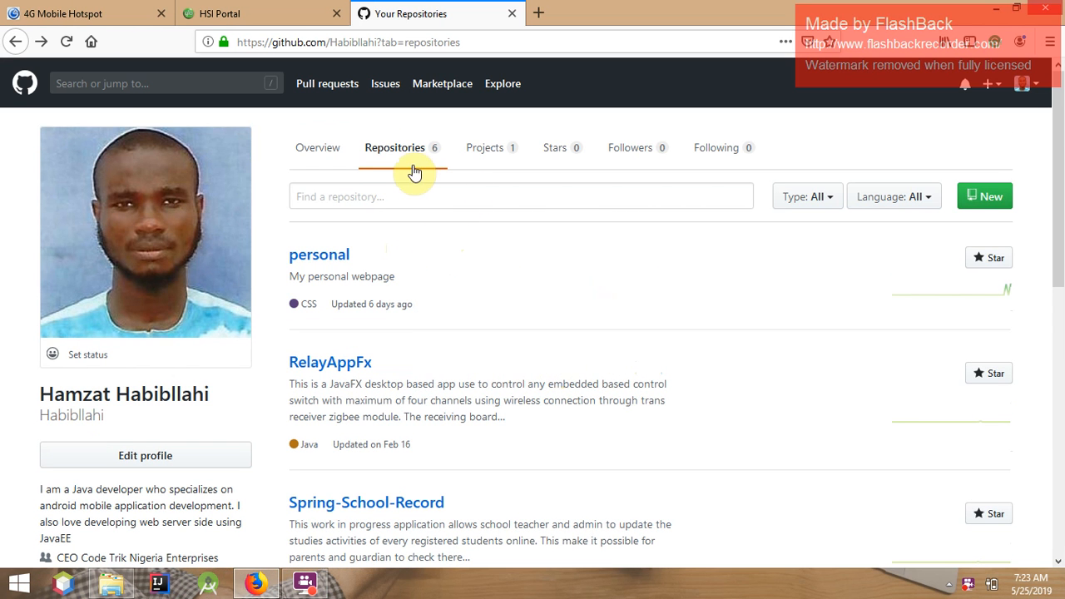
Follow the personal website link in the profile sidebar of the repositories page
{"action": "scroll", "coordinate": [426, 274], "scroll_direction": "down", "scroll_amount": 2}
{"action": "scroll", "coordinate": [426, 281], "scroll_direction": "down", "scroll_amount": 3}
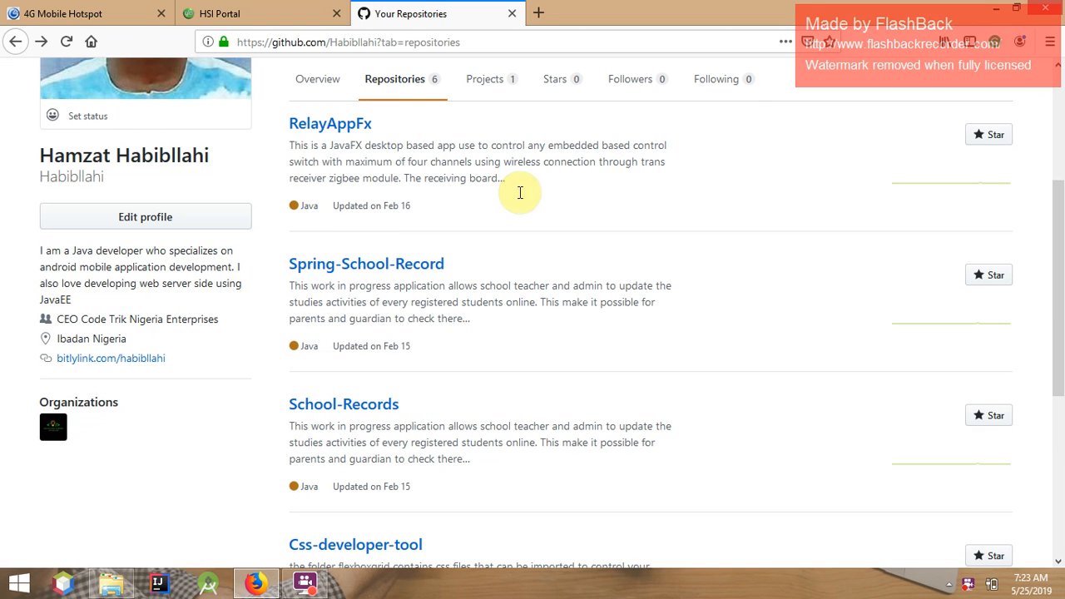
{"action": "left_click", "coordinate": [142, 359]}
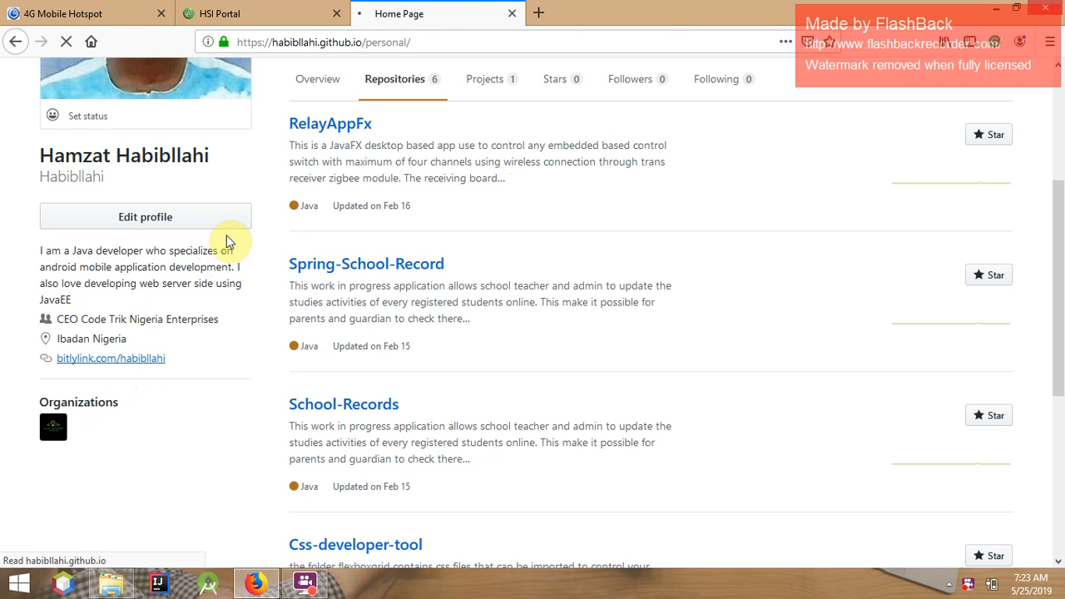
Look over the personal homepage, then go back to the repositories list
{"action": "scroll", "coordinate": [257, 383], "scroll_direction": "down", "scroll_amount": 5}
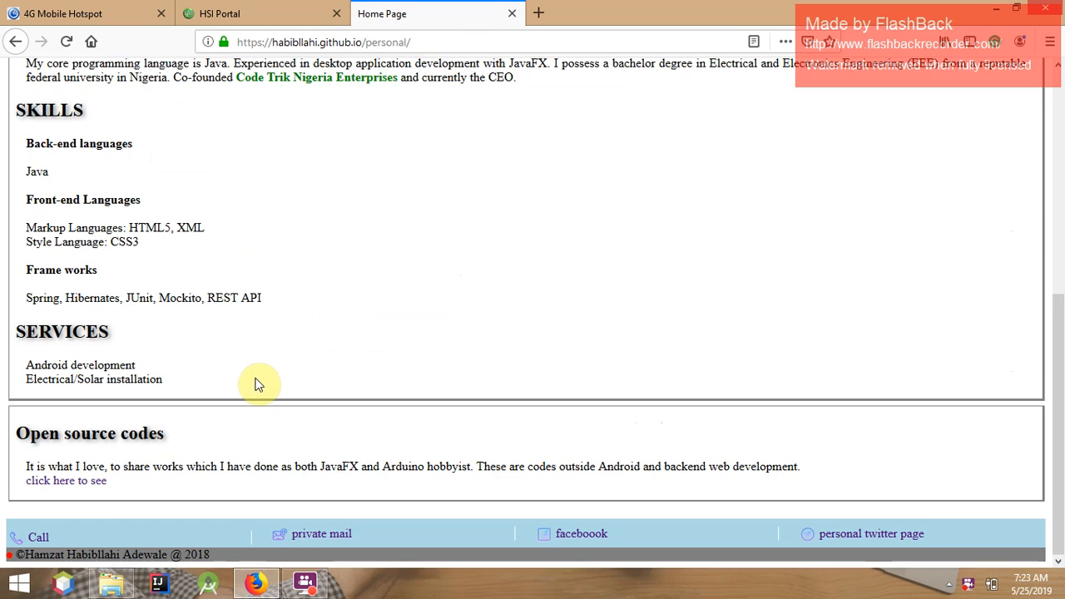
{"action": "scroll", "coordinate": [261, 380], "scroll_direction": "up", "scroll_amount": 5}
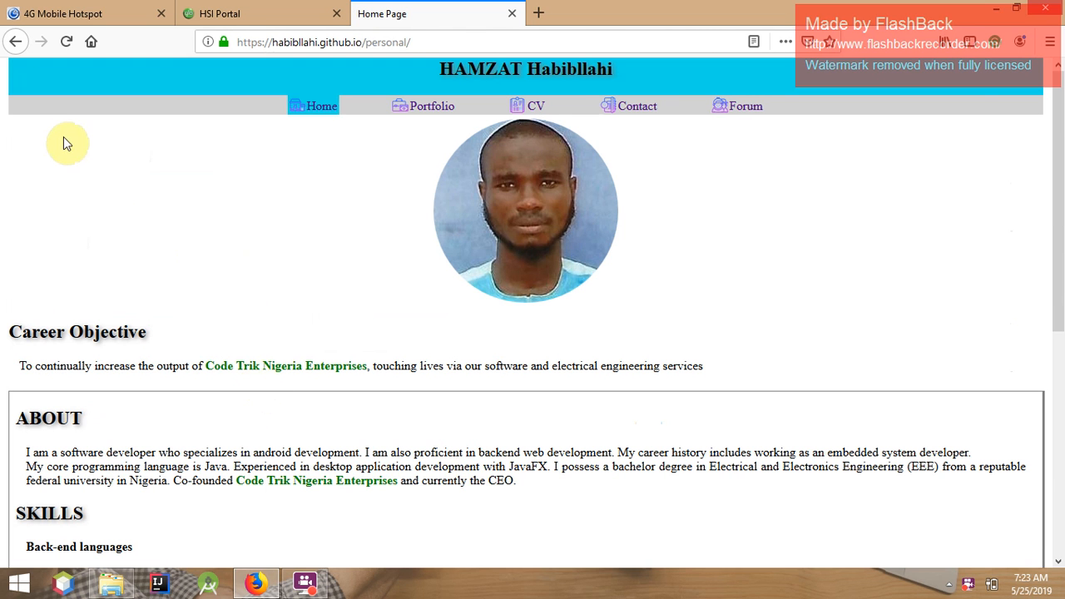
{"action": "left_click", "coordinate": [11, 46]}
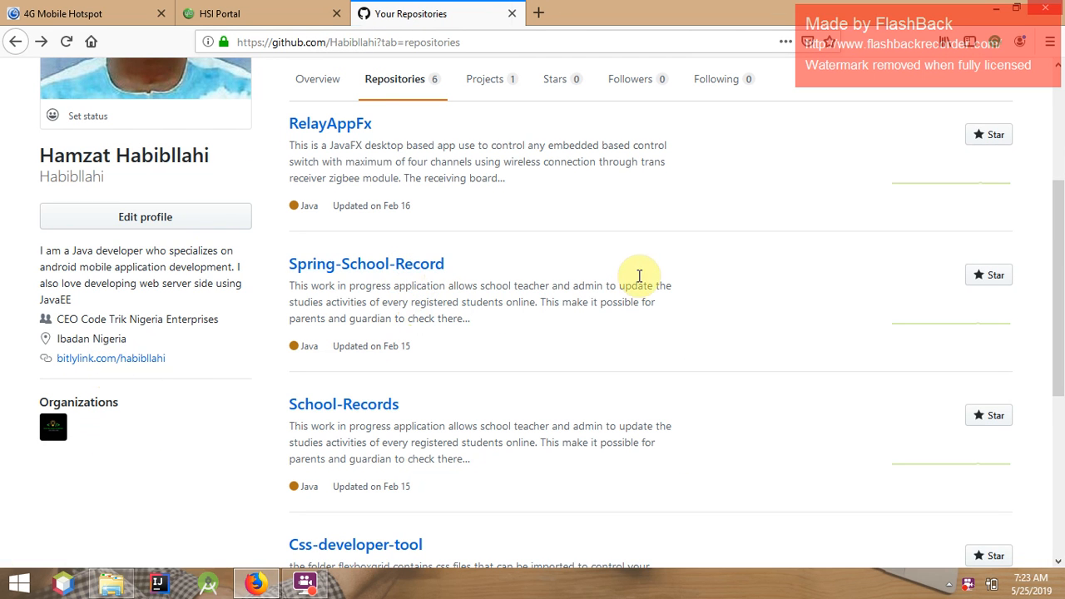
Return to the top of the repositories page and open the avatar's account dropdown
{"action": "scroll", "coordinate": [641, 276], "scroll_direction": "up", "scroll_amount": 3}
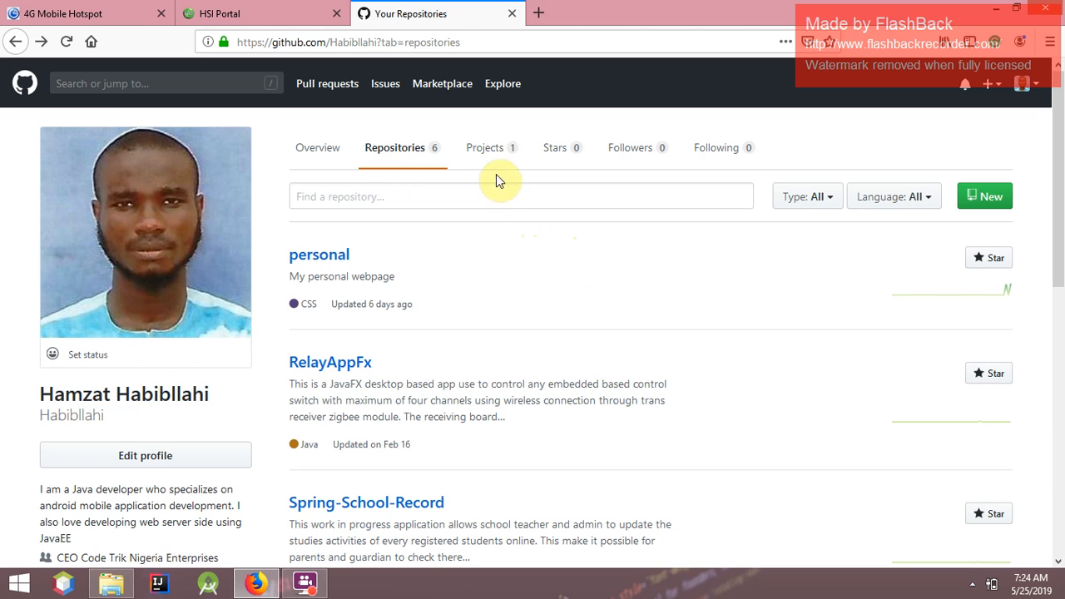
{"action": "left_click", "coordinate": [1038, 84]}
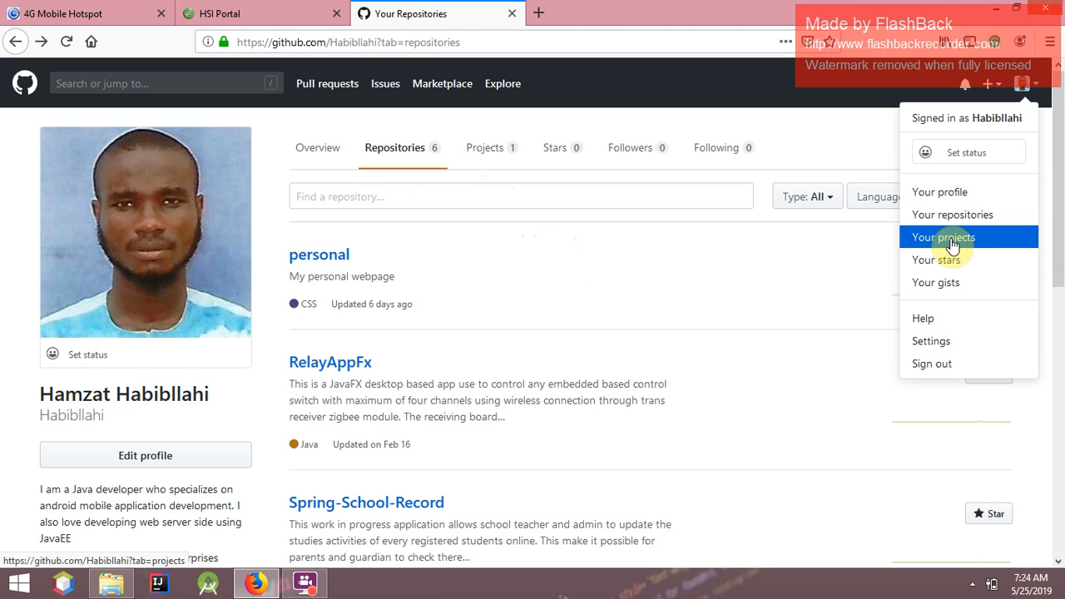
Close the account menu and open the global project board from the profile's Projects list
{"action": "left_click", "coordinate": [490, 139]}
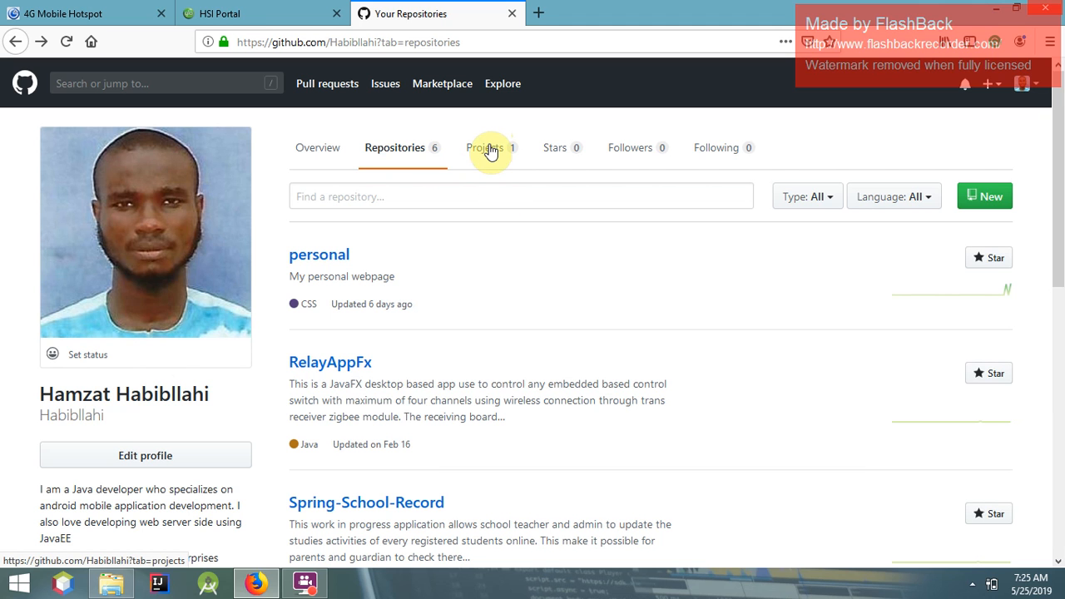
{"action": "left_click", "coordinate": [491, 150]}
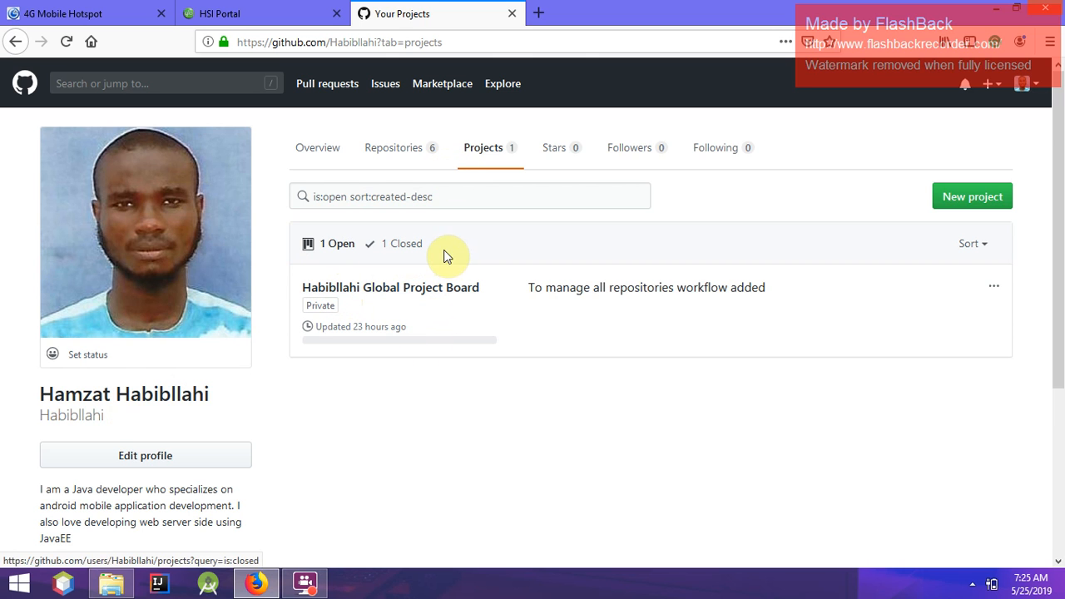
{"action": "left_click", "coordinate": [404, 288]}
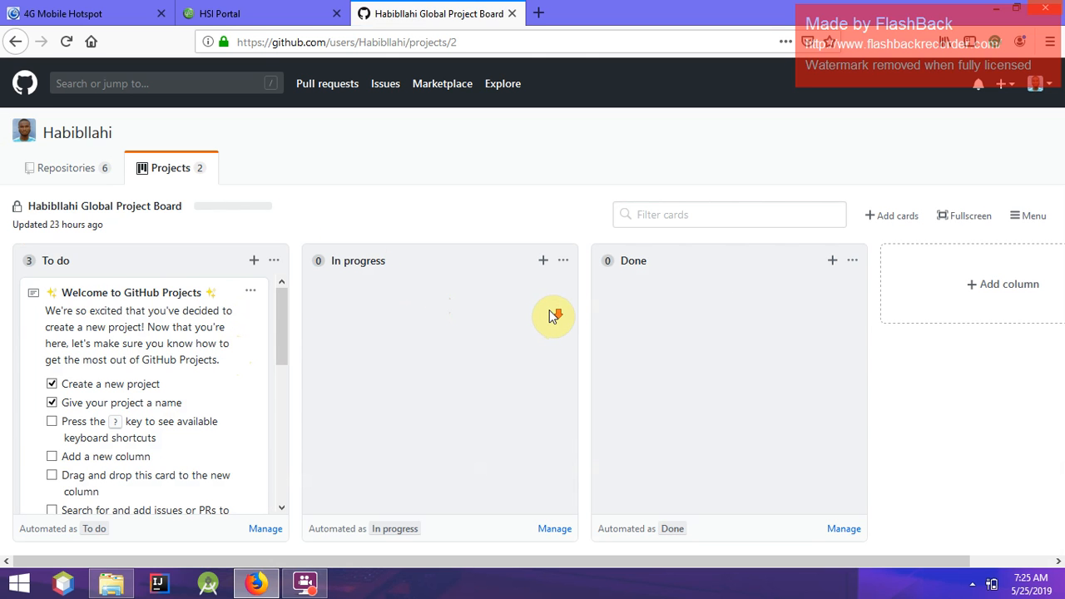
Open the Add cards panel, which lists the open 'bug alert' issue
{"action": "left_click", "coordinate": [887, 220]}
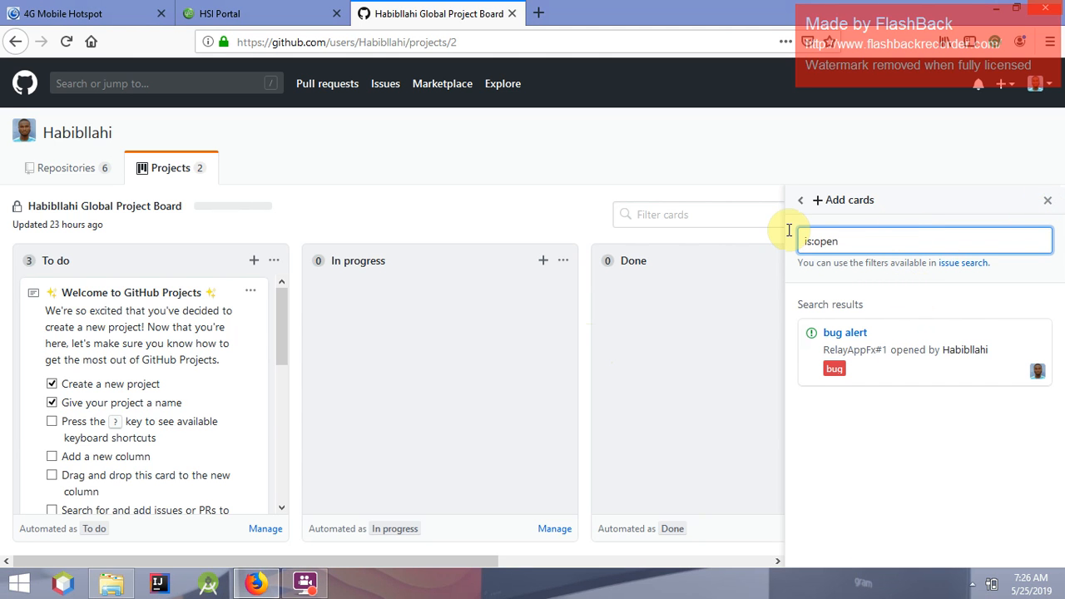
Close the Add cards panel to show the To do, In progress and Done columns
{"action": "left_click", "coordinate": [1050, 205]}
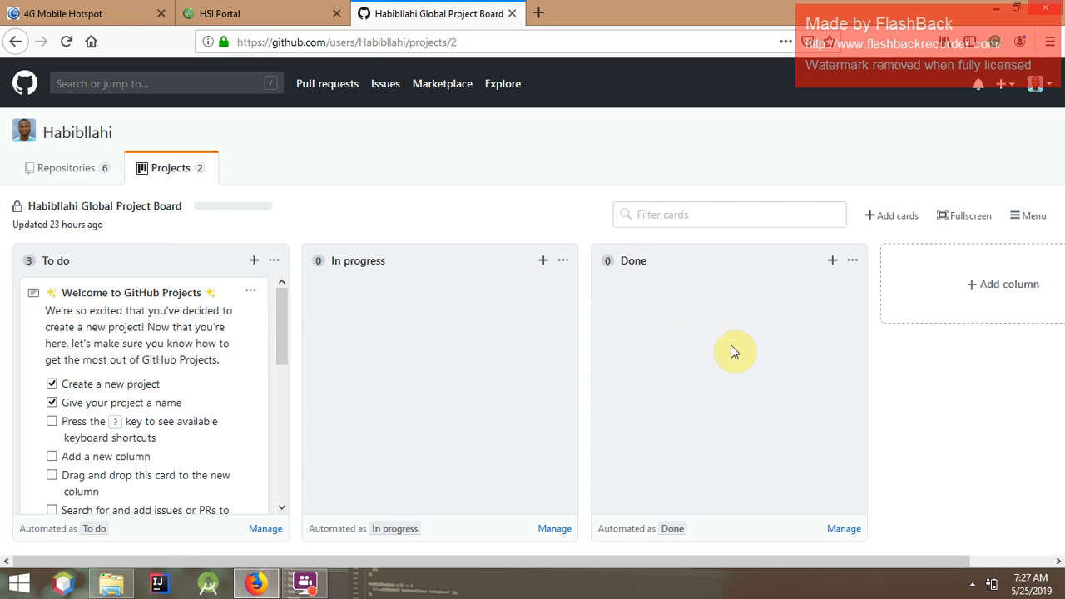
Go back to the Projects list and start a new project from the header + menu
{"action": "left_click", "coordinate": [14, 43]}
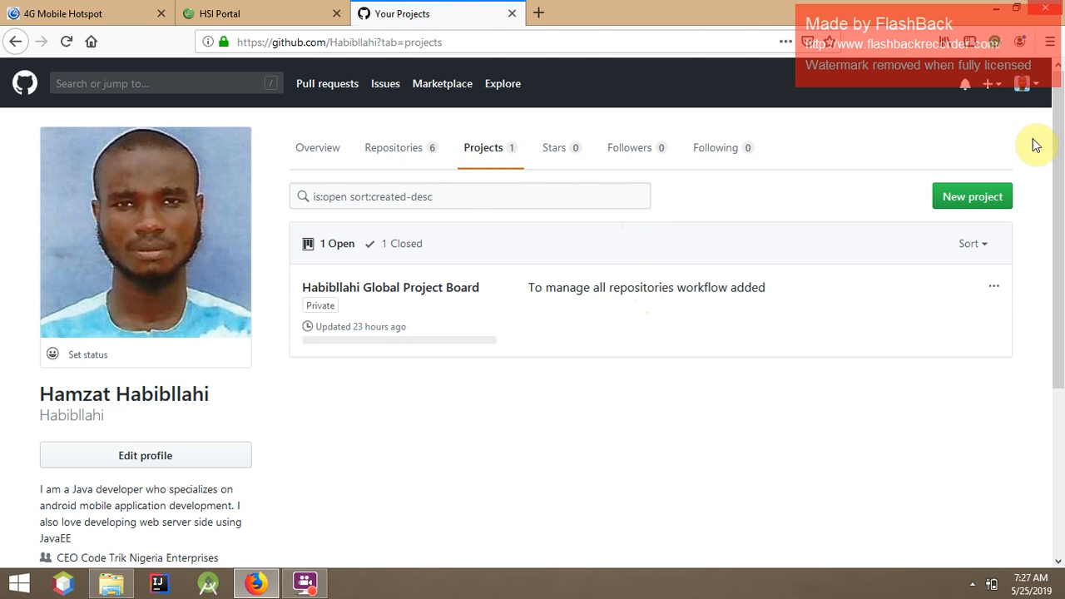
{"action": "left_click", "coordinate": [992, 84]}
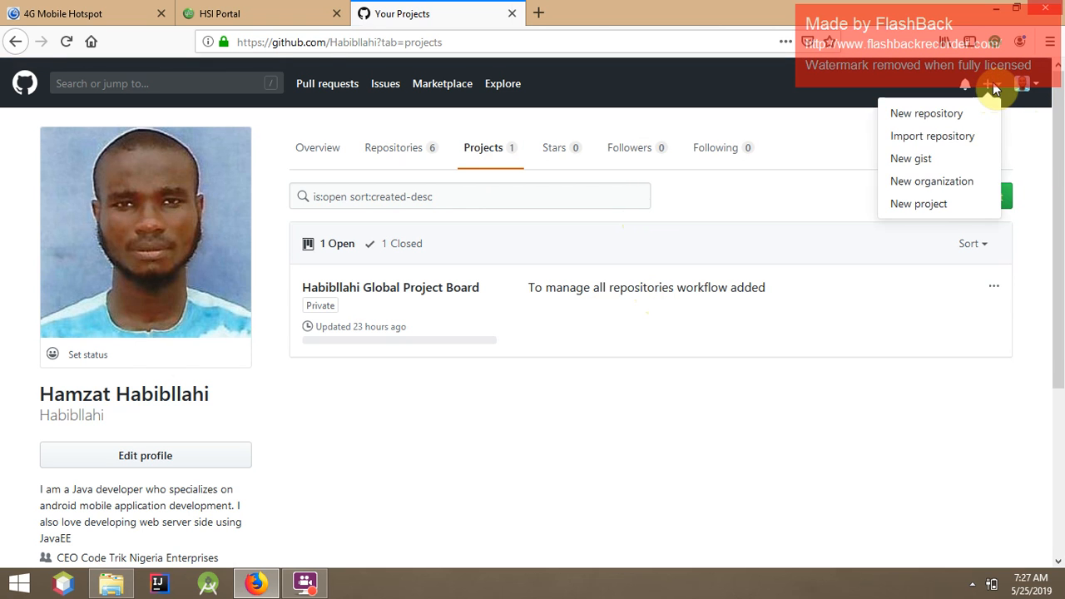
{"action": "left_click", "coordinate": [952, 204]}
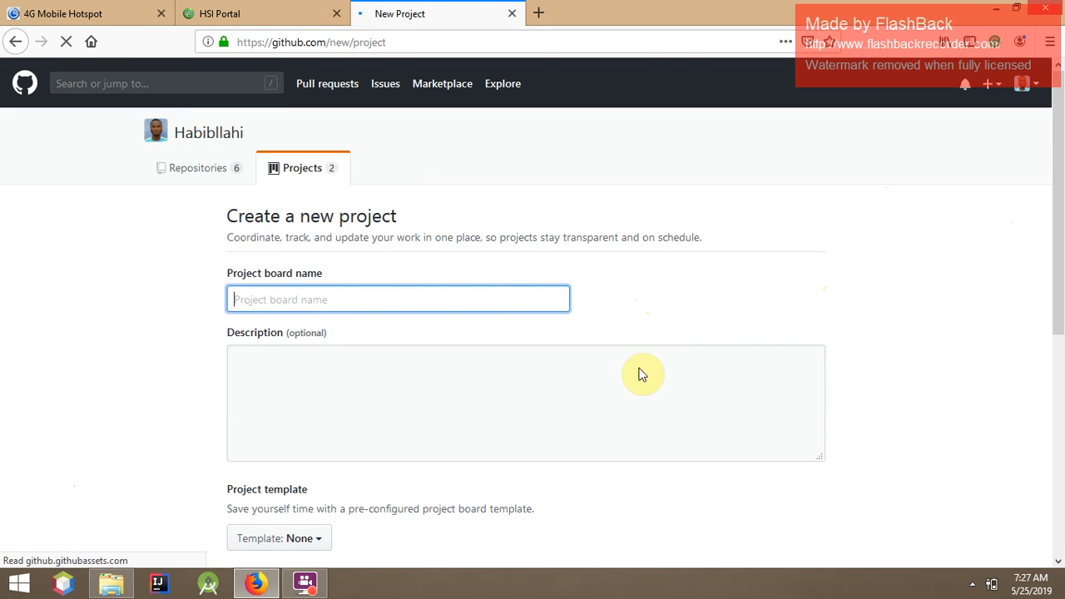
Pick the Automated kanban template in the empty new-project form, then go back
{"action": "left_click", "coordinate": [293, 297]}
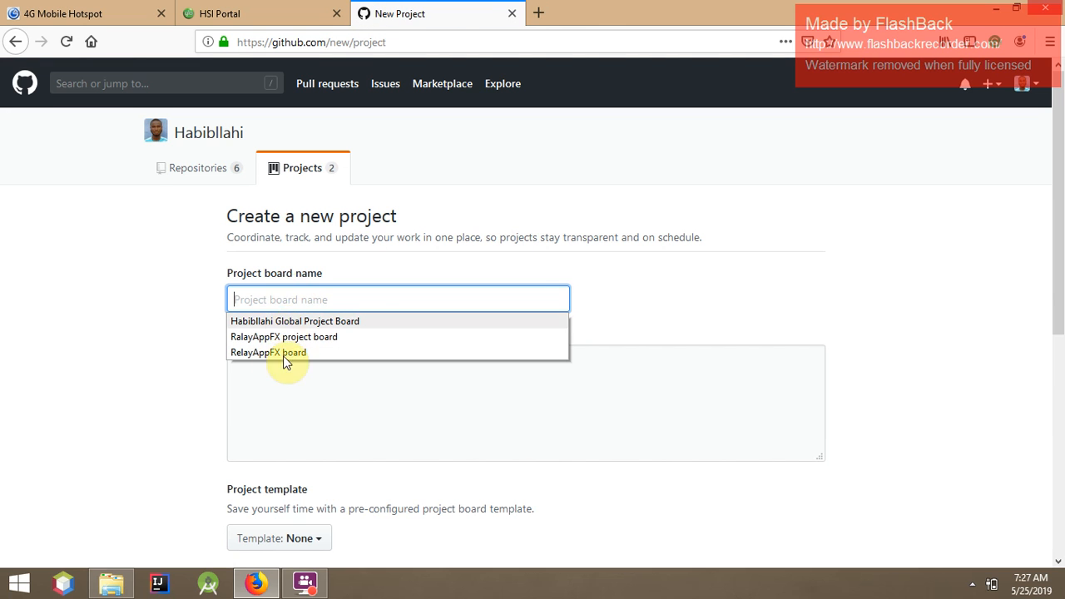
{"action": "left_click", "coordinate": [133, 350]}
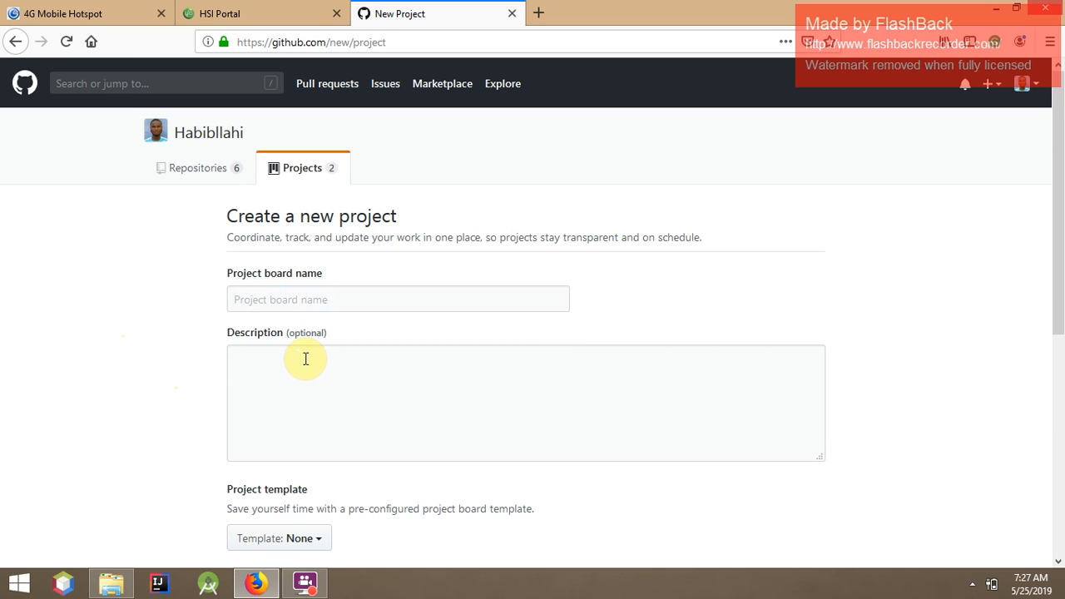
{"action": "left_click", "coordinate": [438, 375]}
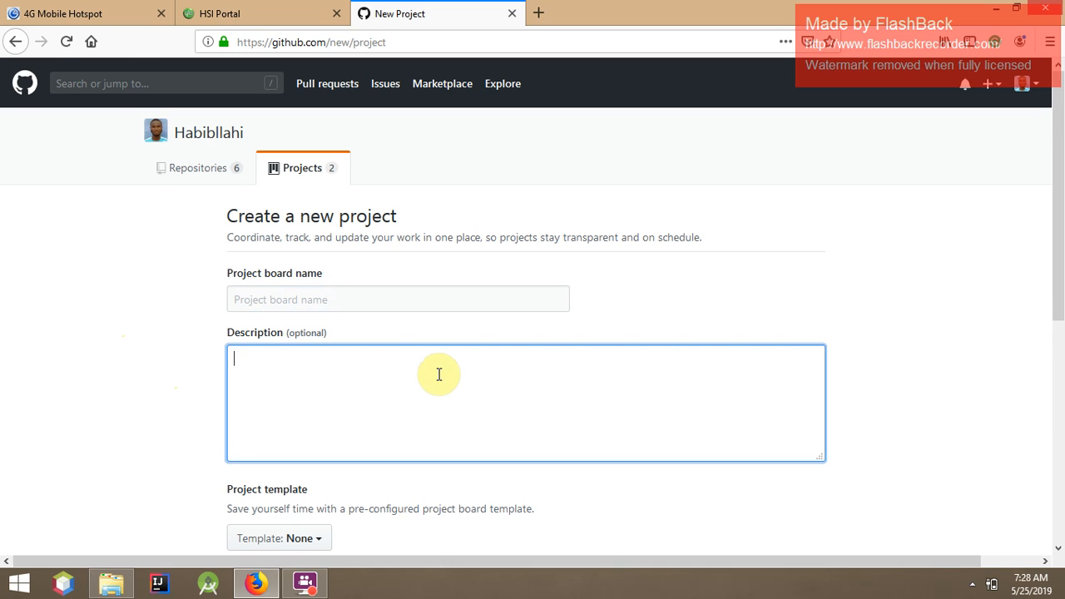
{"action": "scroll", "coordinate": [438, 375], "scroll_direction": "down", "scroll_amount": 3}
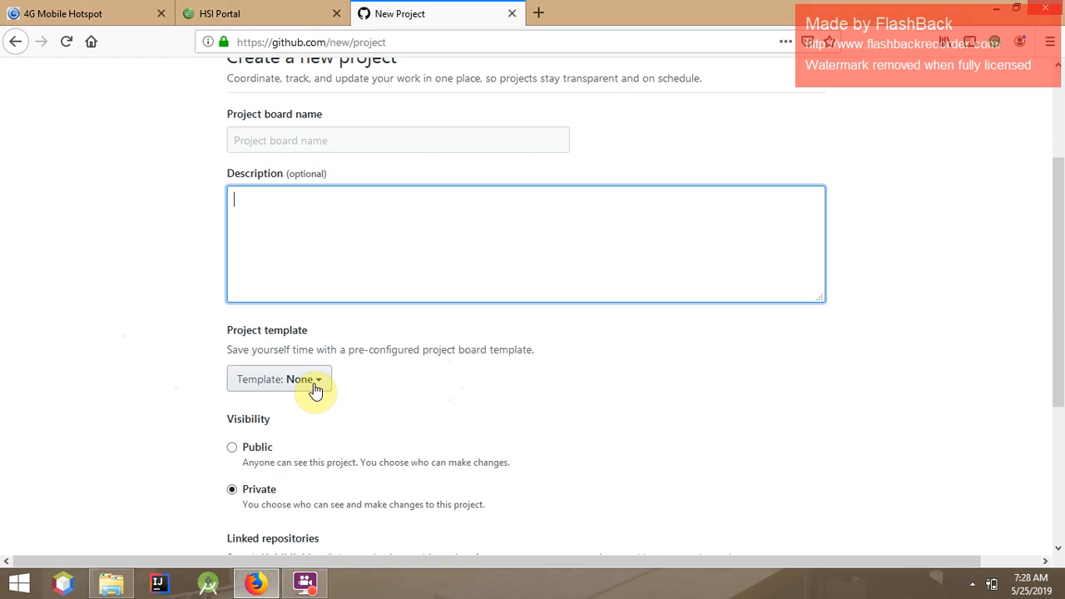
{"action": "left_click", "coordinate": [316, 388]}
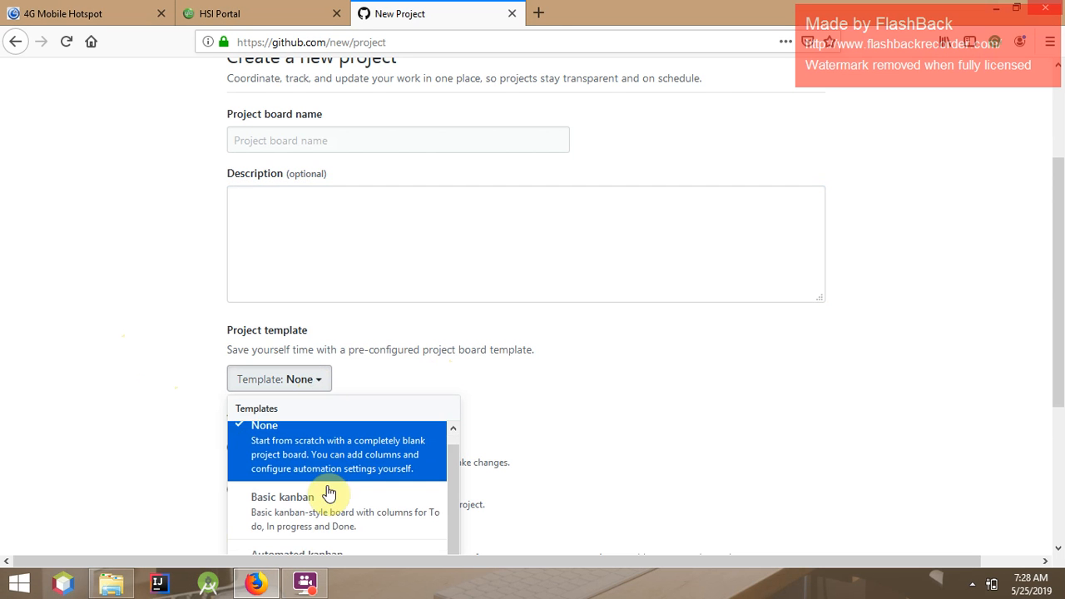
{"action": "scroll", "coordinate": [325, 465], "scroll_direction": "down", "scroll_amount": 1}
{"action": "scroll", "coordinate": [328, 499], "scroll_direction": "down", "scroll_amount": 3}
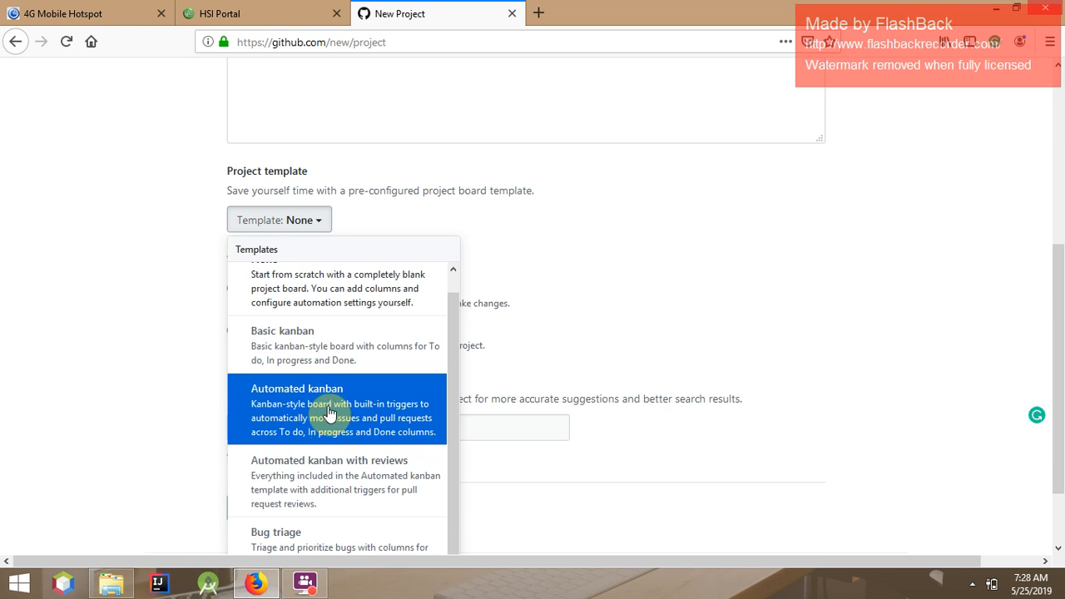
{"action": "left_click", "coordinate": [333, 410]}
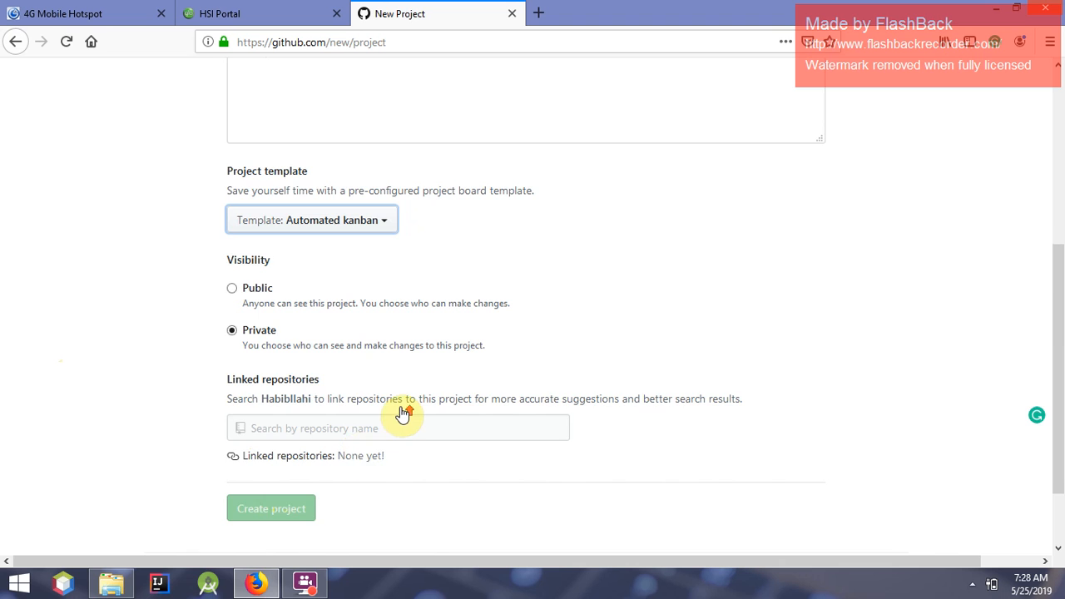
{"action": "scroll", "coordinate": [402, 411], "scroll_direction": "up", "scroll_amount": 4}
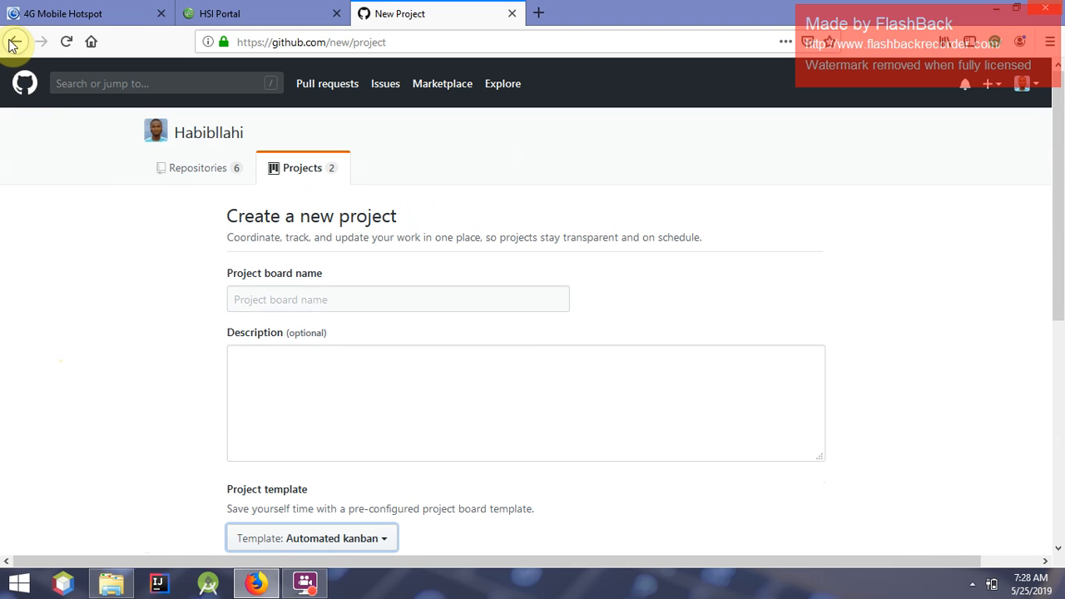
{"action": "left_click", "coordinate": [13, 42]}
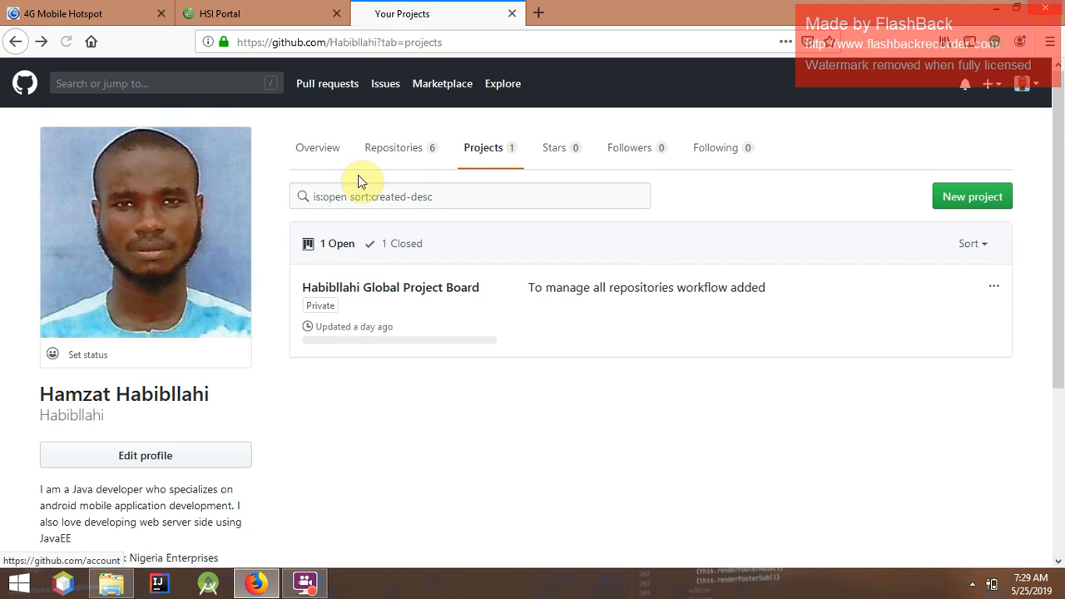
Switch from the profile's Projects list to its Repositories list
{"action": "left_click", "coordinate": [398, 153]}
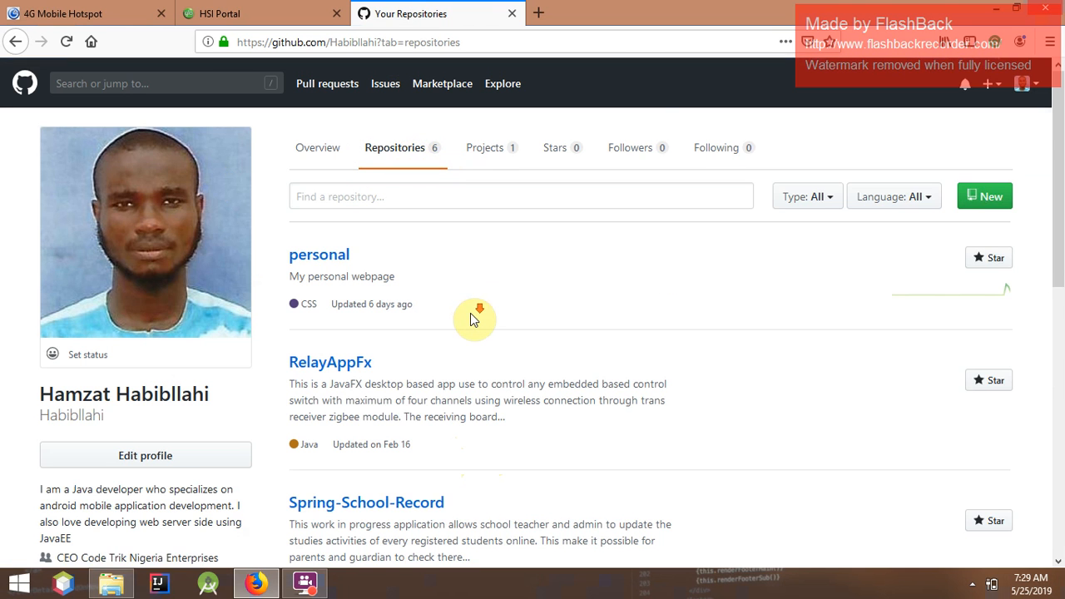
Find and open the Dao repository, then show its Projects page
{"action": "scroll", "coordinate": [470, 312], "scroll_direction": "down", "scroll_amount": 3}
{"action": "scroll", "coordinate": [447, 304], "scroll_direction": "up", "scroll_amount": 3}
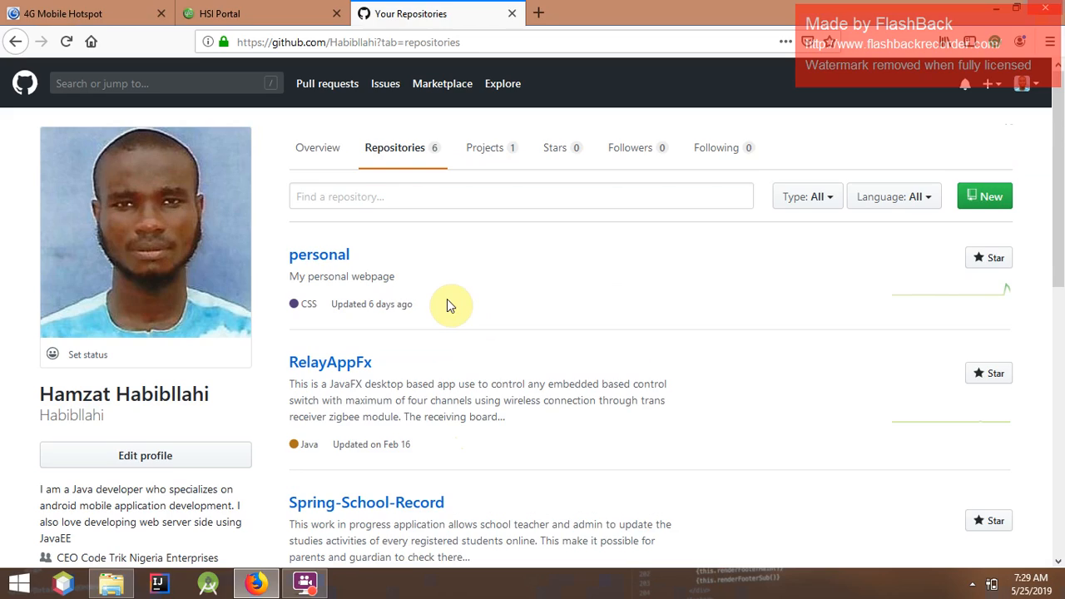
{"action": "scroll", "coordinate": [374, 408], "scroll_direction": "down", "scroll_amount": 3}
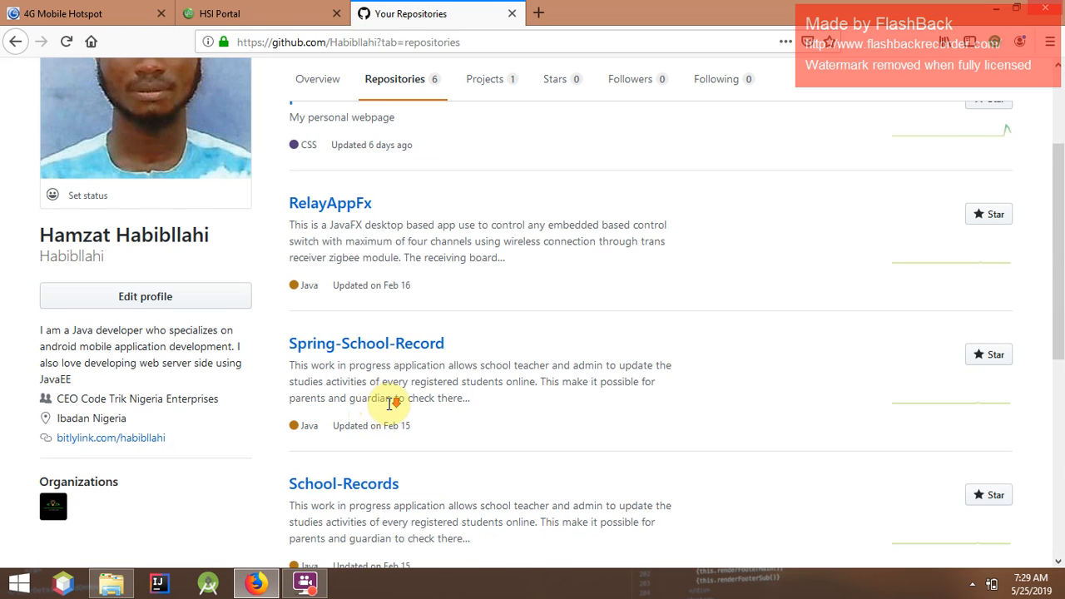
{"action": "scroll", "coordinate": [388, 403], "scroll_direction": "down", "scroll_amount": 5}
{"action": "scroll", "coordinate": [449, 424], "scroll_direction": "down", "scroll_amount": 2}
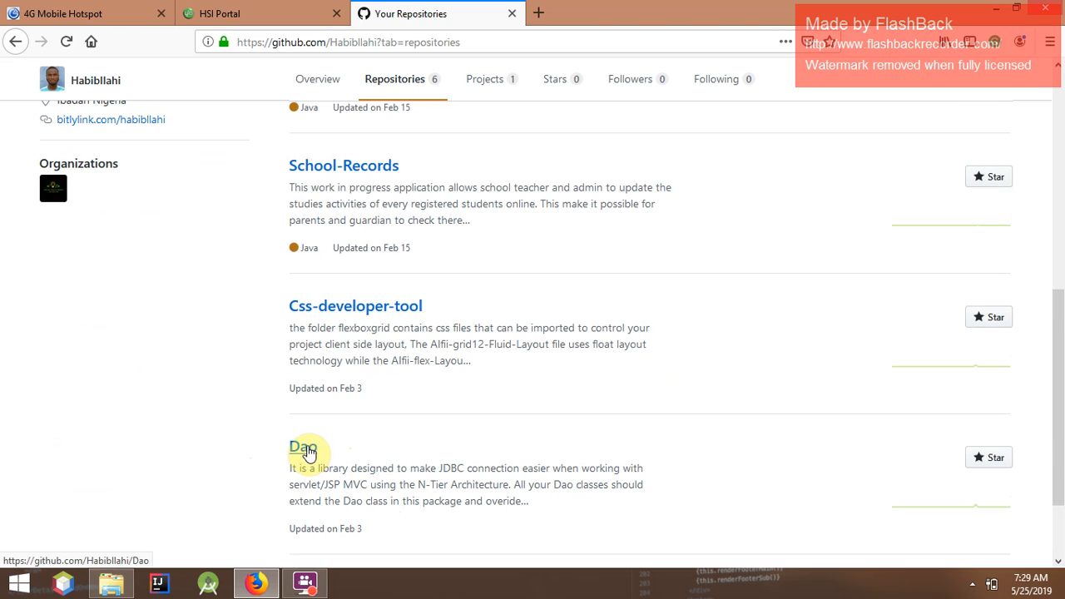
{"action": "left_click", "coordinate": [303, 448]}
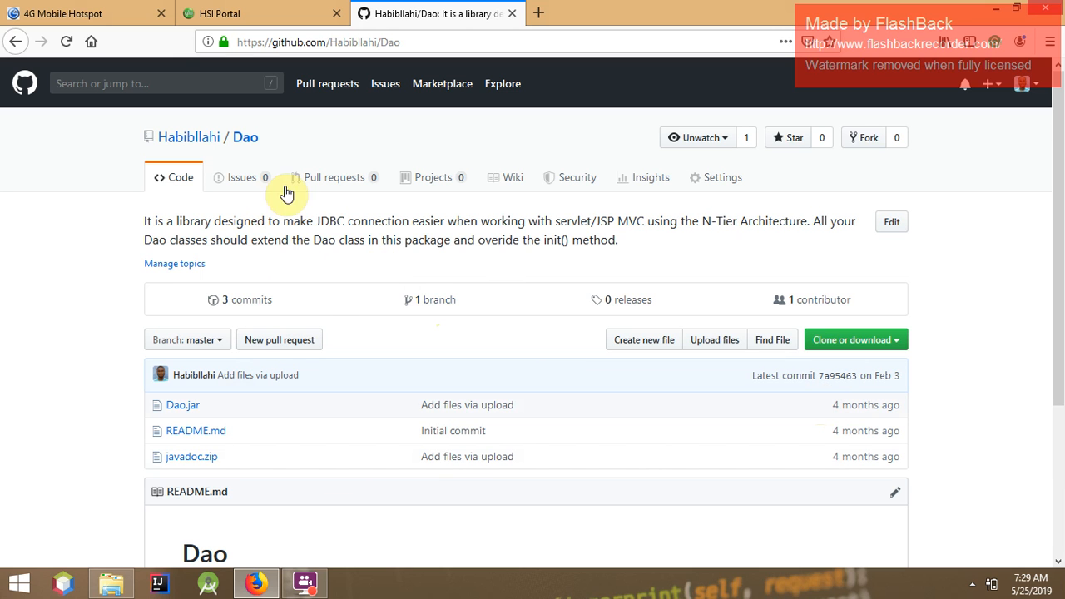
{"action": "left_click", "coordinate": [444, 186]}
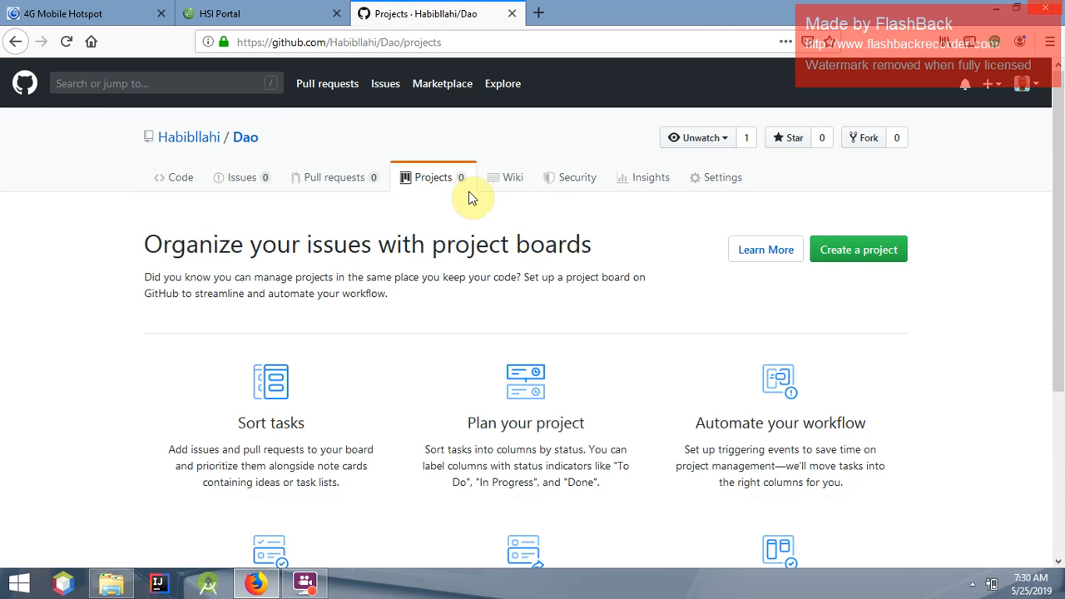
Start a new Dao project named 'Dao project board' with description 'To visually manage Dao repo'
{"action": "left_click", "coordinate": [875, 261]}
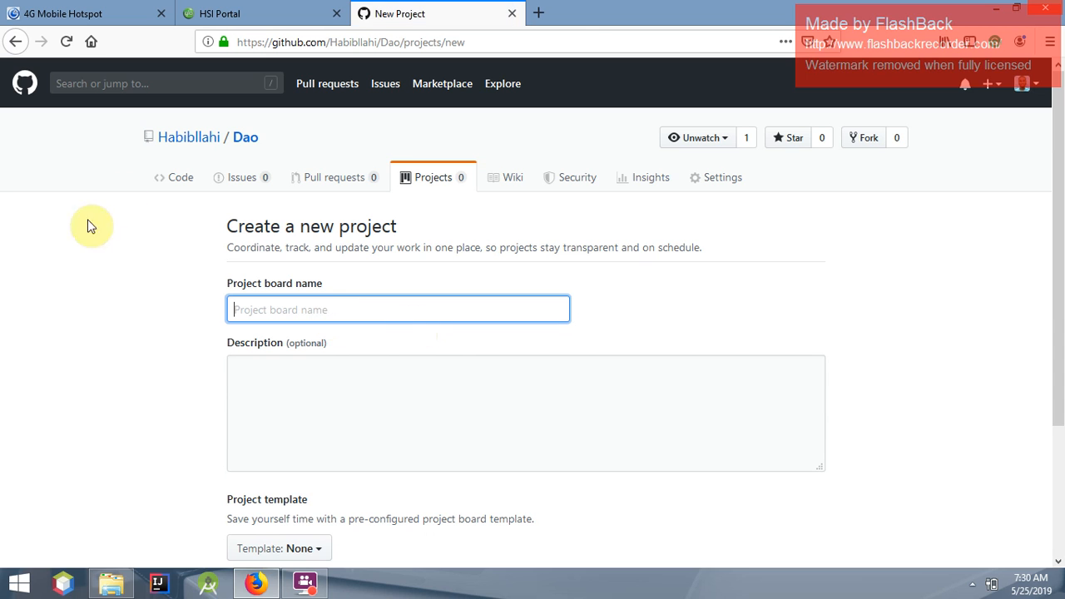
{"action": "left_click", "coordinate": [304, 305]}
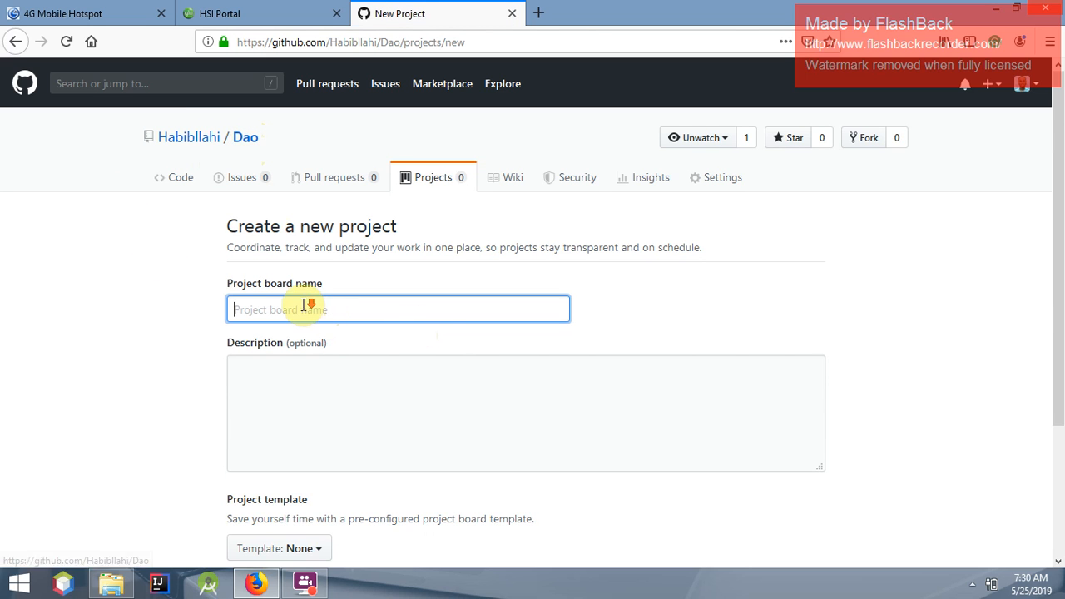
{"action": "scroll", "coordinate": [304, 306], "scroll_direction": "down", "scroll_amount": 2}
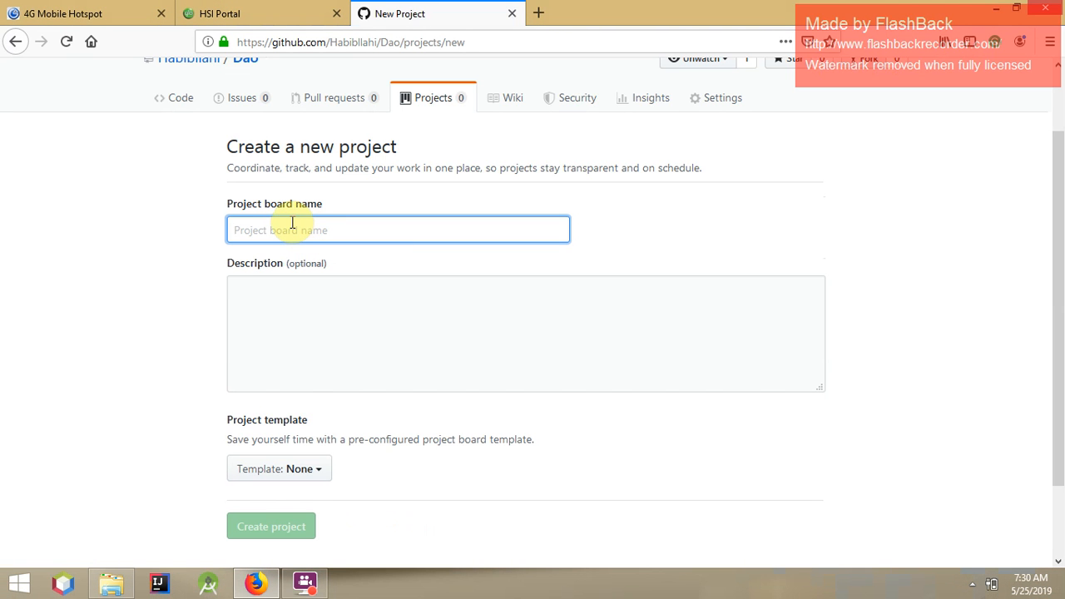
{"action": "type", "text": "Dao"}
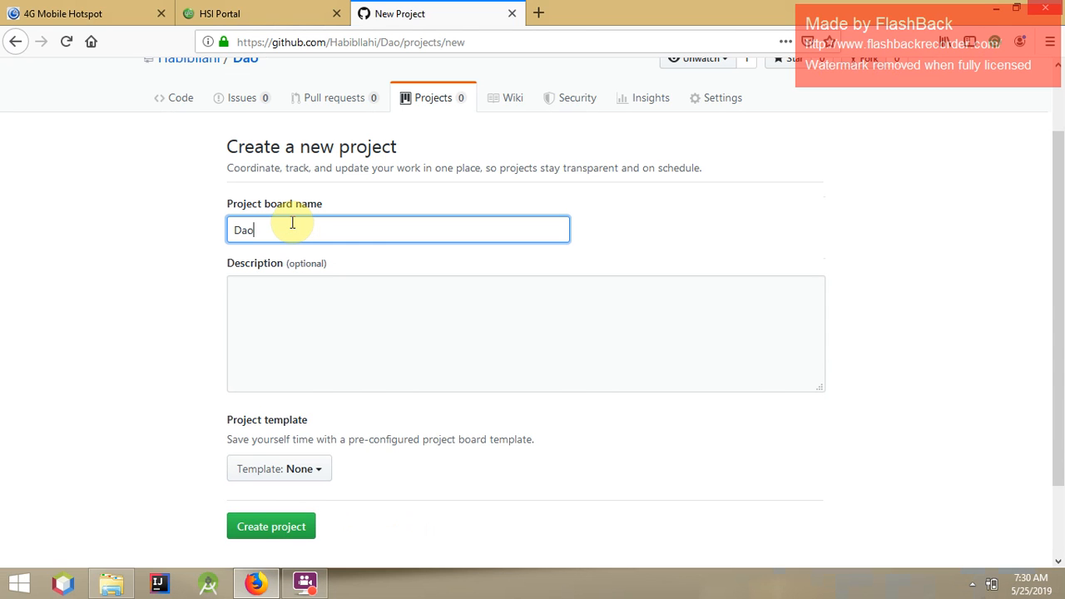
{"action": "type", "text": " project board"}
{"action": "key", "text": "Return"}
{"action": "left_click", "coordinate": [297, 288]}
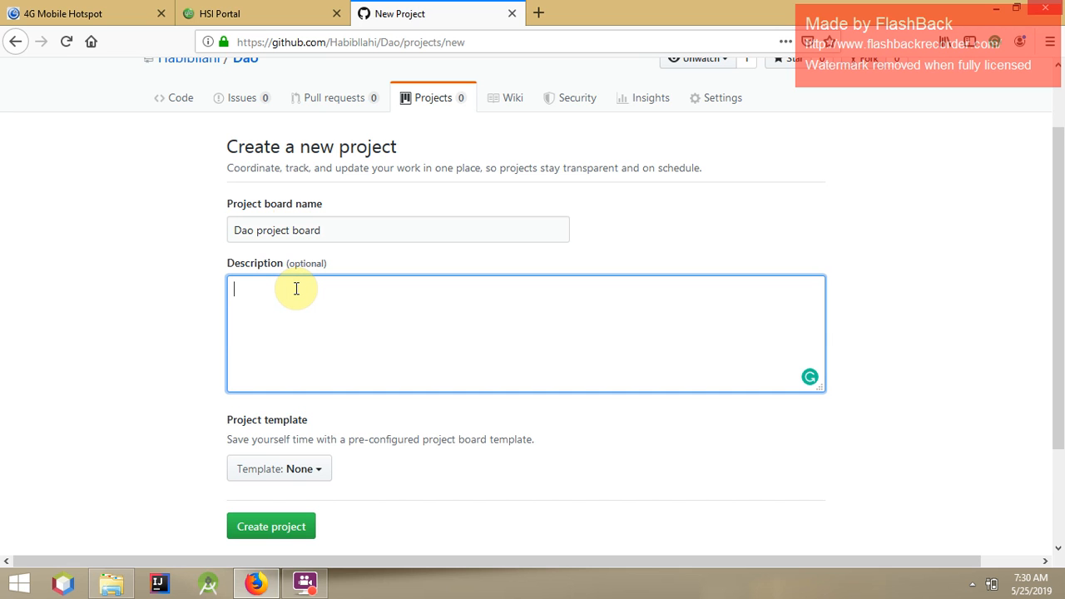
{"action": "type", "text": "To visu"}
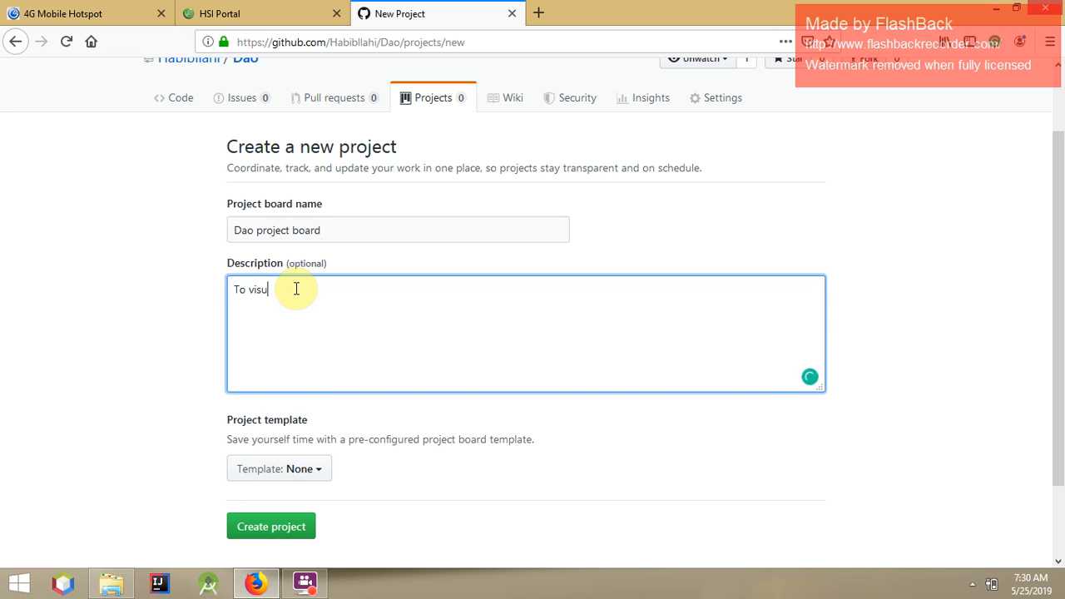
{"action": "type", "text": "ally manage"}
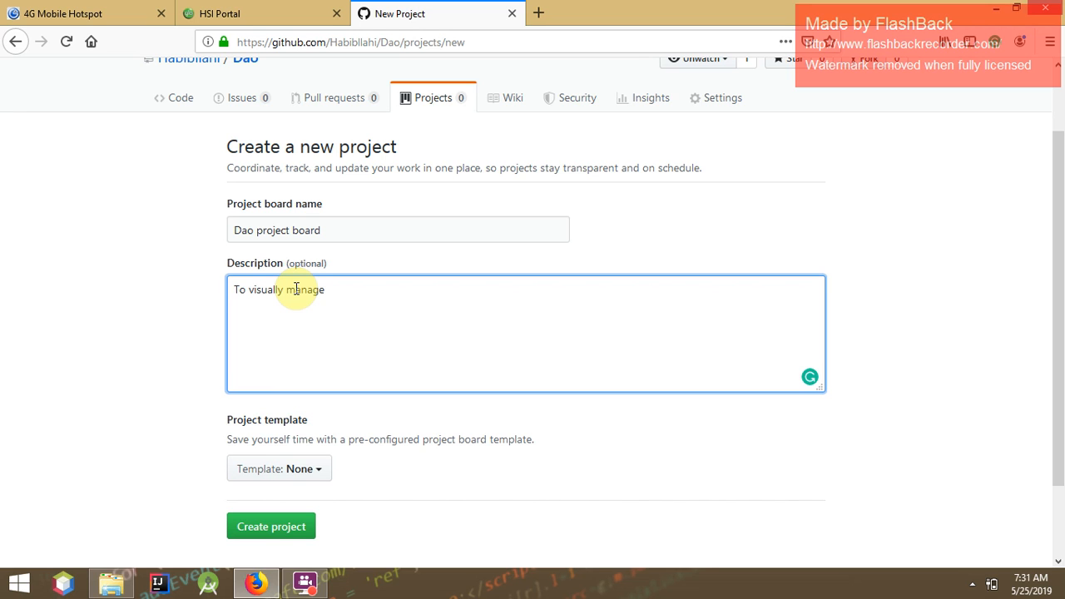
{"action": "type", "text": " Dao repo"}
Choose the Automated kanban template and create the board with To do, In progress, Done columns
{"action": "left_click", "coordinate": [290, 469]}
{"action": "scroll", "coordinate": [430, 503], "scroll_direction": "down", "scroll_amount": 3}
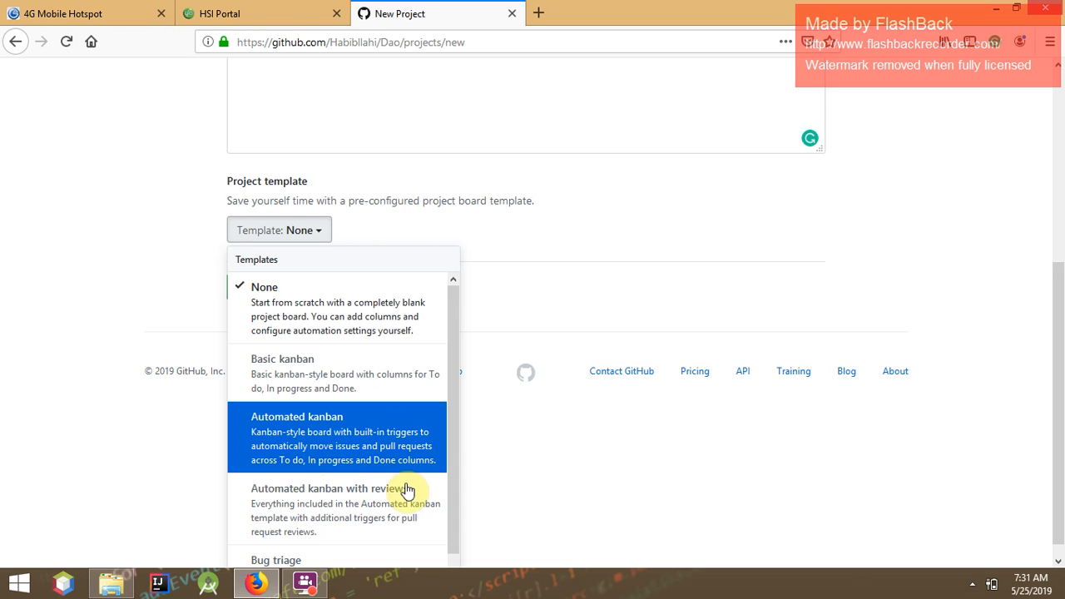
{"action": "left_click", "coordinate": [344, 446]}
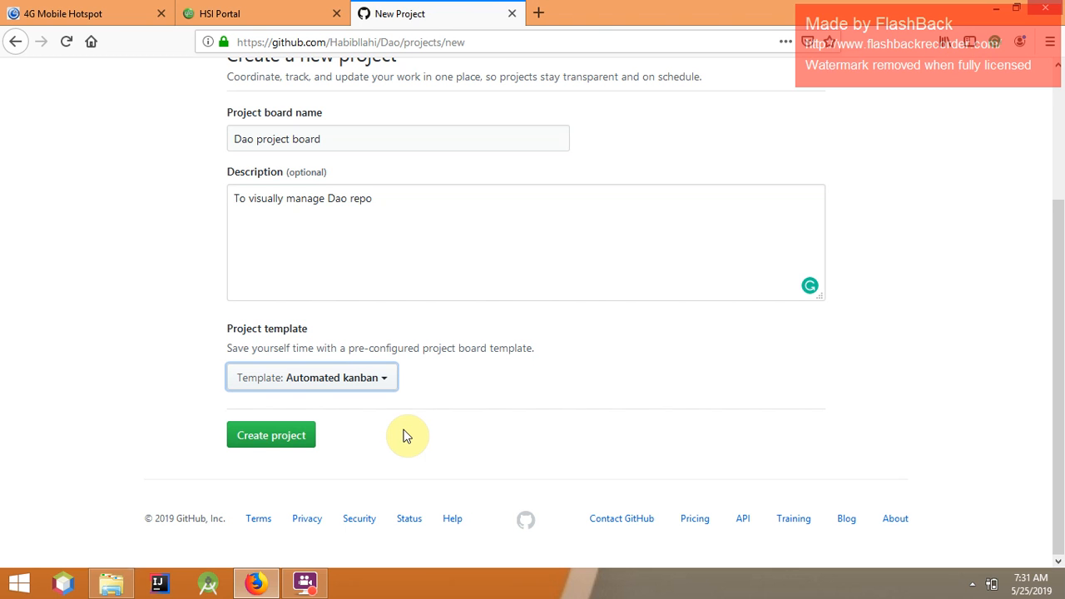
{"action": "left_click", "coordinate": [263, 443]}
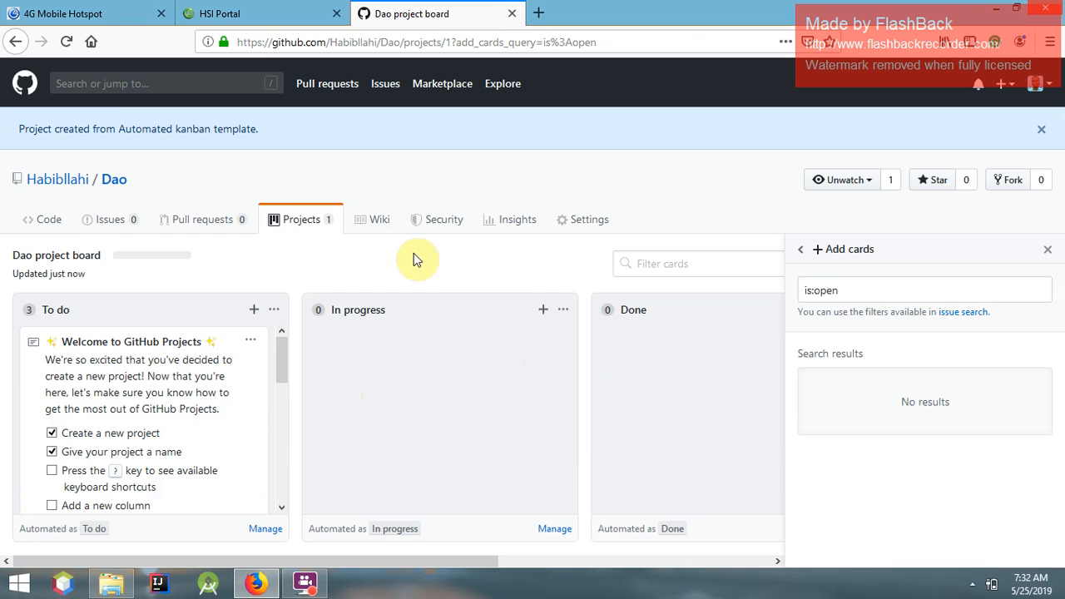
{"action": "left_click", "coordinate": [105, 186]}
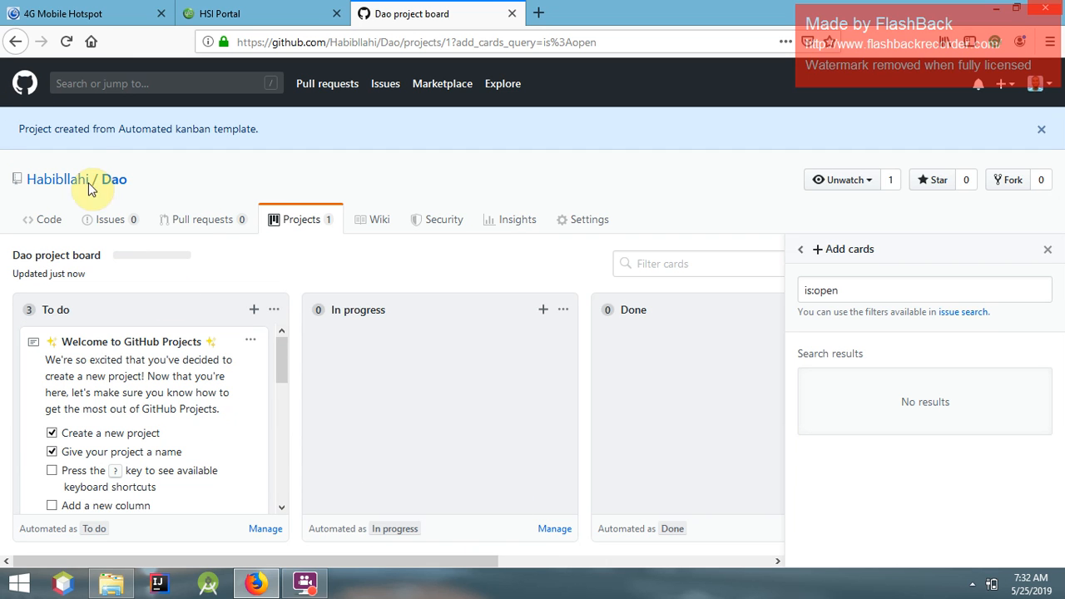
Go back to the Dao repository Code page listing Dao.jar, README.md and javadoc.zip
{"action": "left_click", "coordinate": [15, 43]}
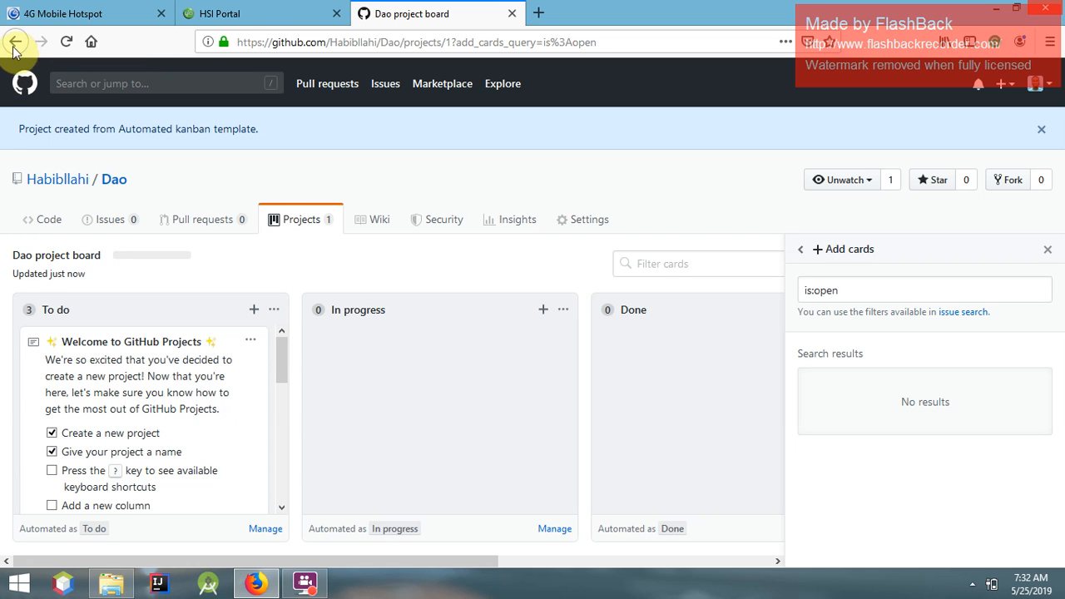
{"action": "left_click", "coordinate": [15, 43]}
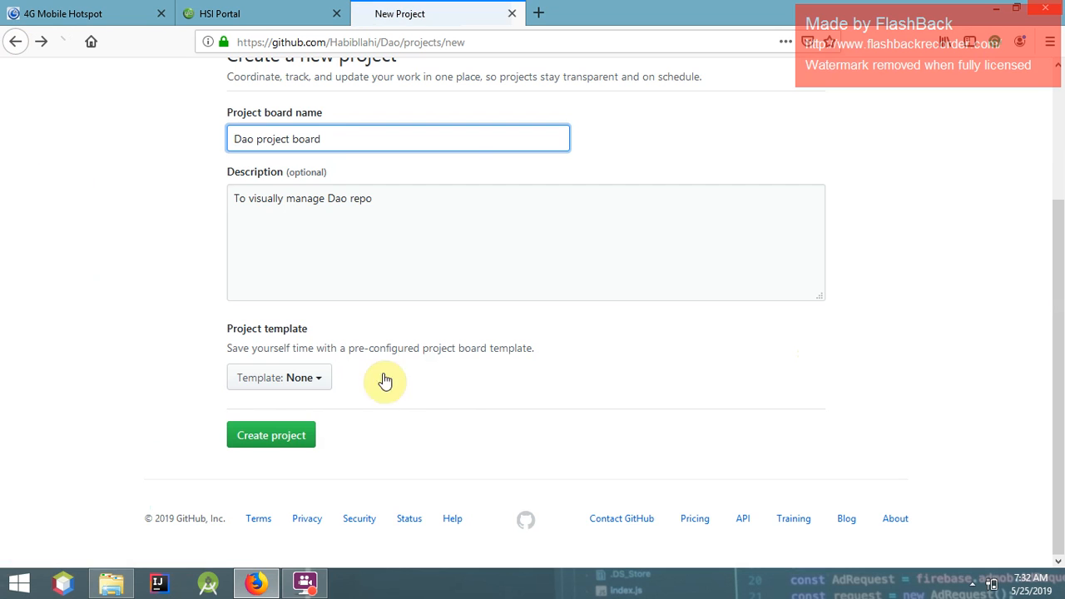
{"action": "scroll", "coordinate": [374, 374], "scroll_direction": "up", "scroll_amount": 4}
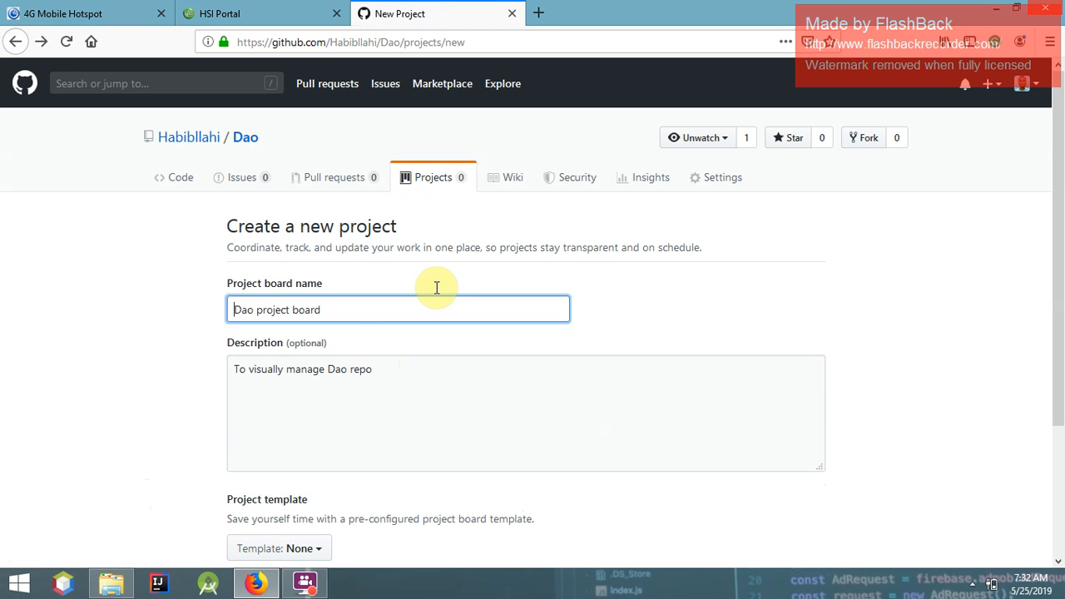
{"action": "left_click", "coordinate": [17, 43]}
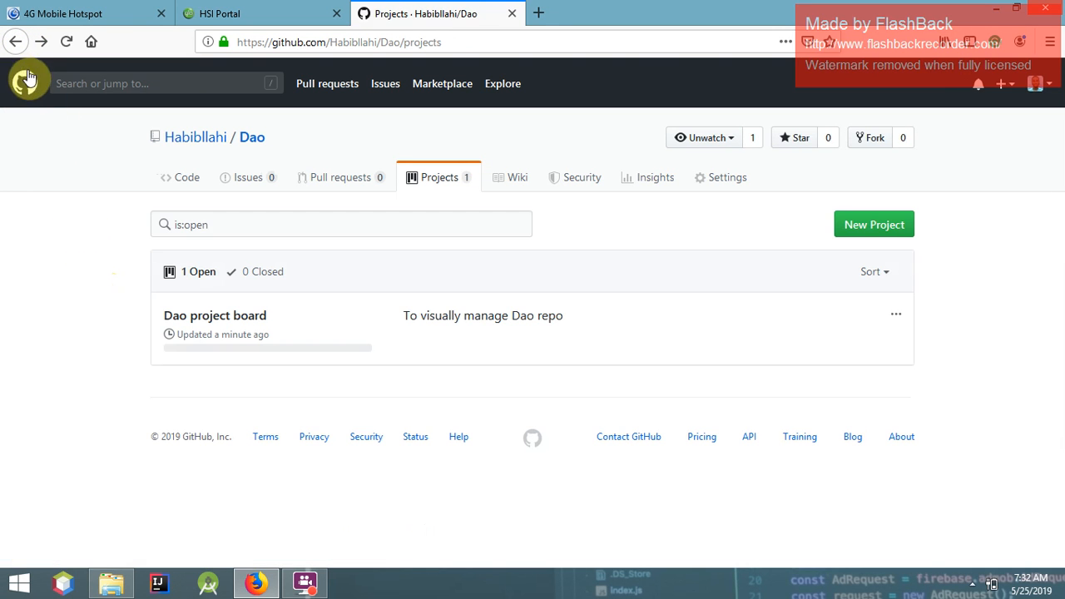
{"action": "left_click", "coordinate": [16, 42]}
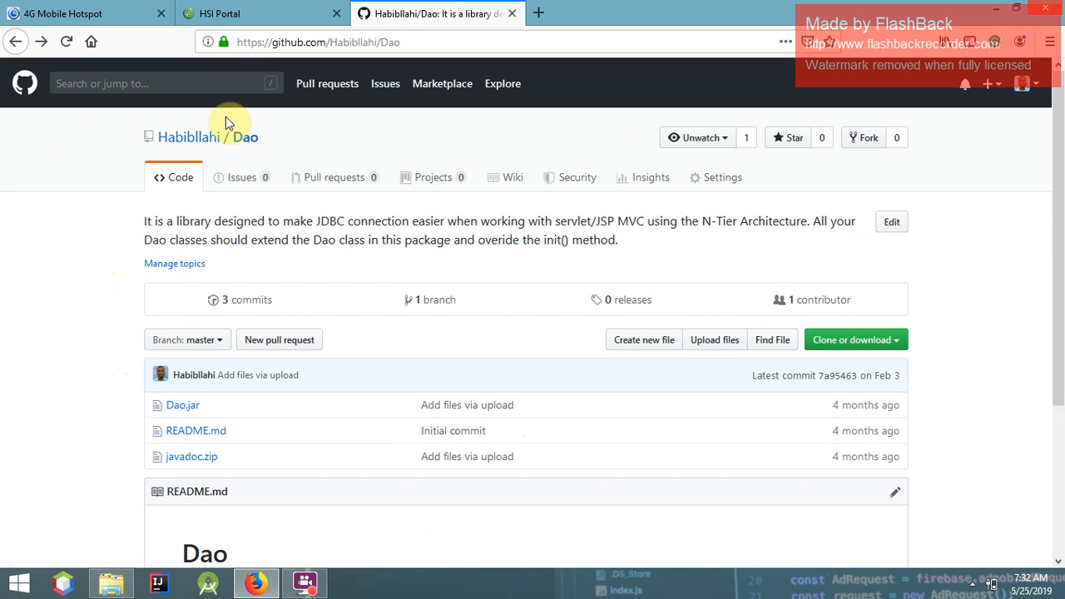
From the profile's Organizations list, open the Code Trik Nigeria Enterprises organization page
{"action": "left_click", "coordinate": [176, 146]}
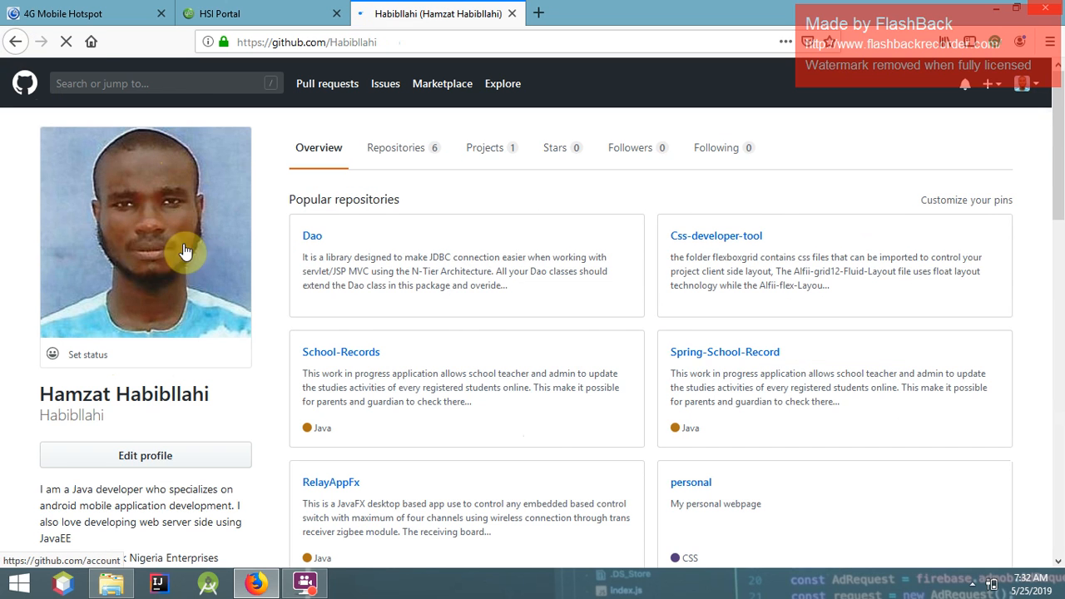
{"action": "scroll", "coordinate": [125, 395], "scroll_direction": "down", "scroll_amount": 2}
{"action": "scroll", "coordinate": [66, 354], "scroll_direction": "down", "scroll_amount": 5}
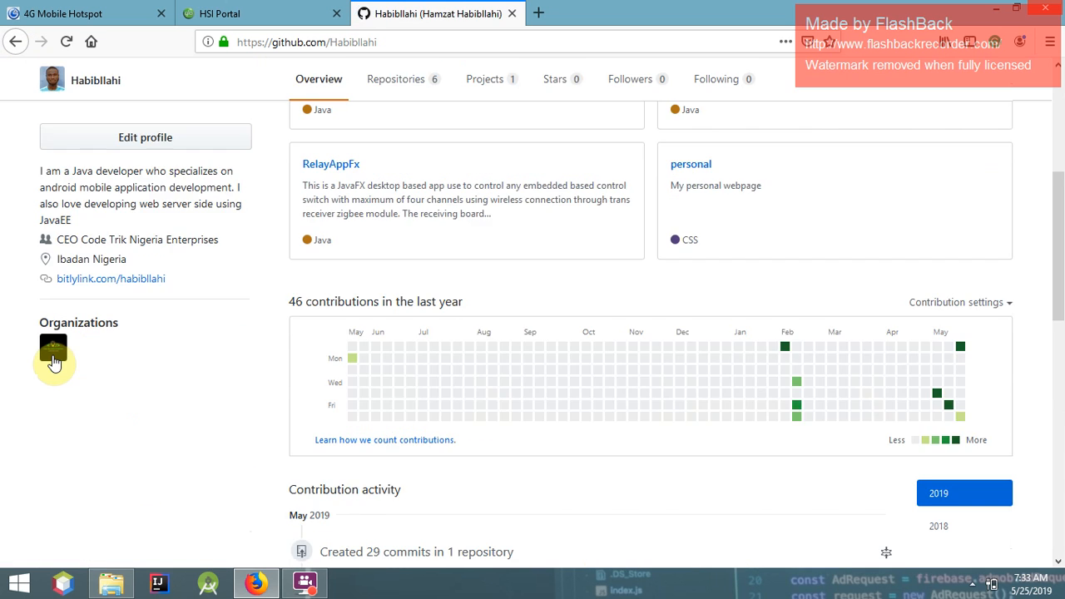
{"action": "left_click", "coordinate": [53, 354]}
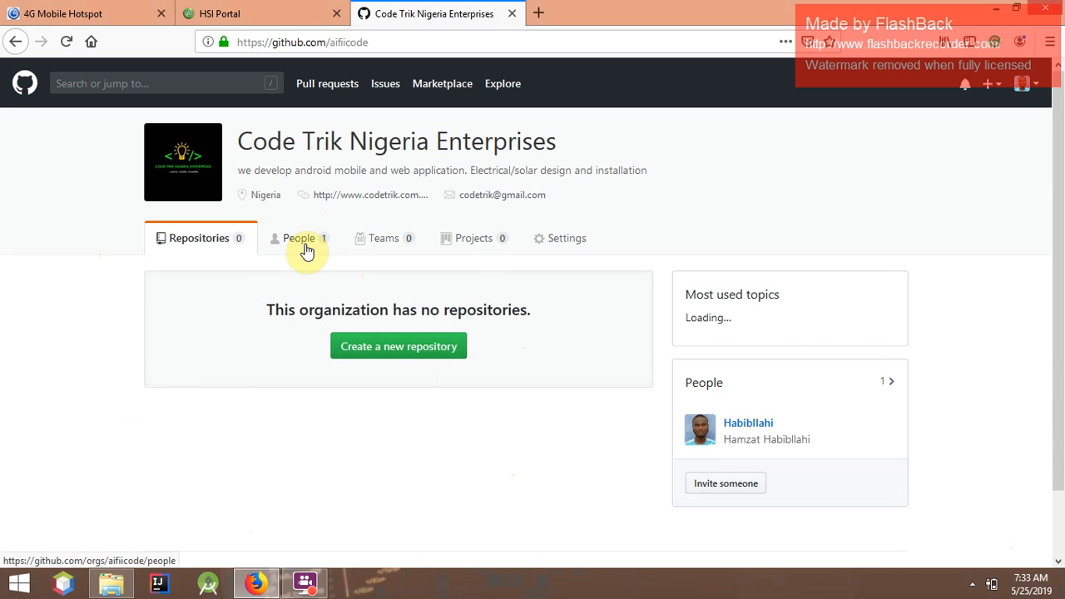
Try opening the organization's Projects tab twice, ending on a connection-timed-out error
{"action": "left_click", "coordinate": [479, 246]}
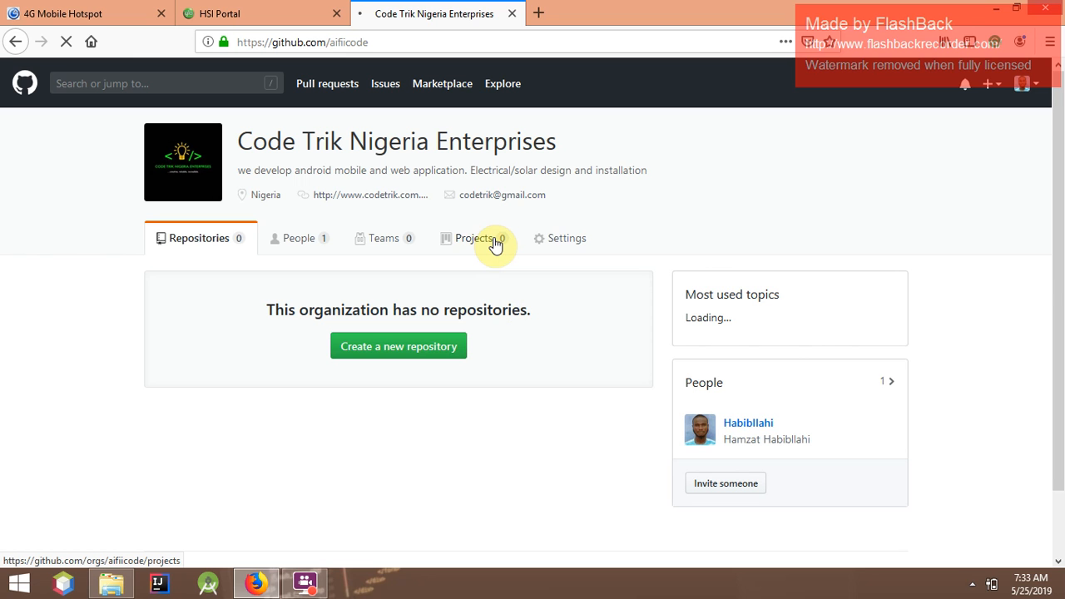
{"action": "left_click", "coordinate": [495, 240]}
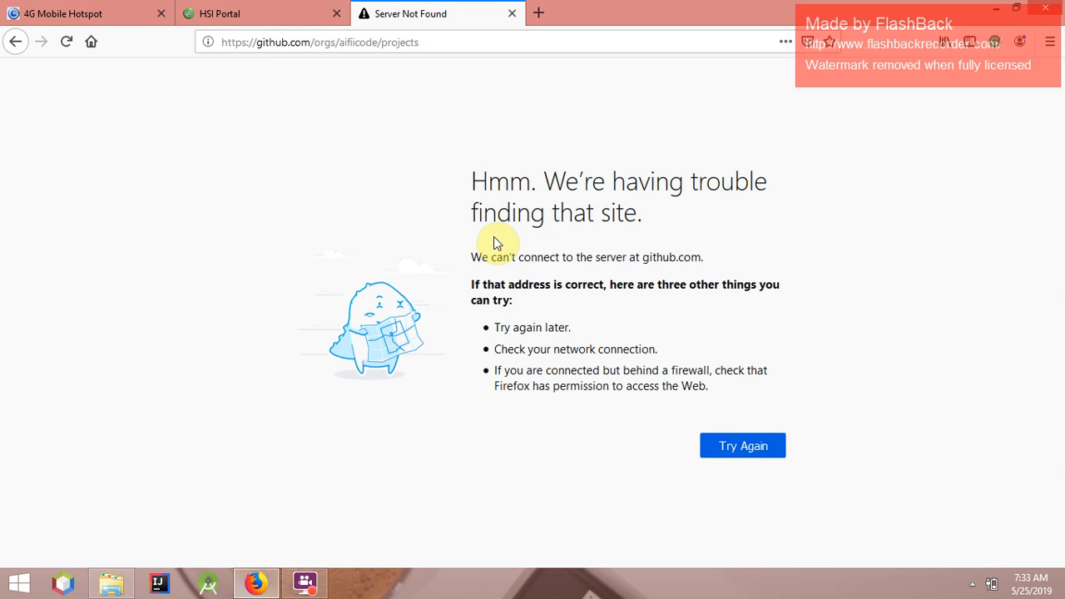
{"action": "left_click", "coordinate": [13, 42]}
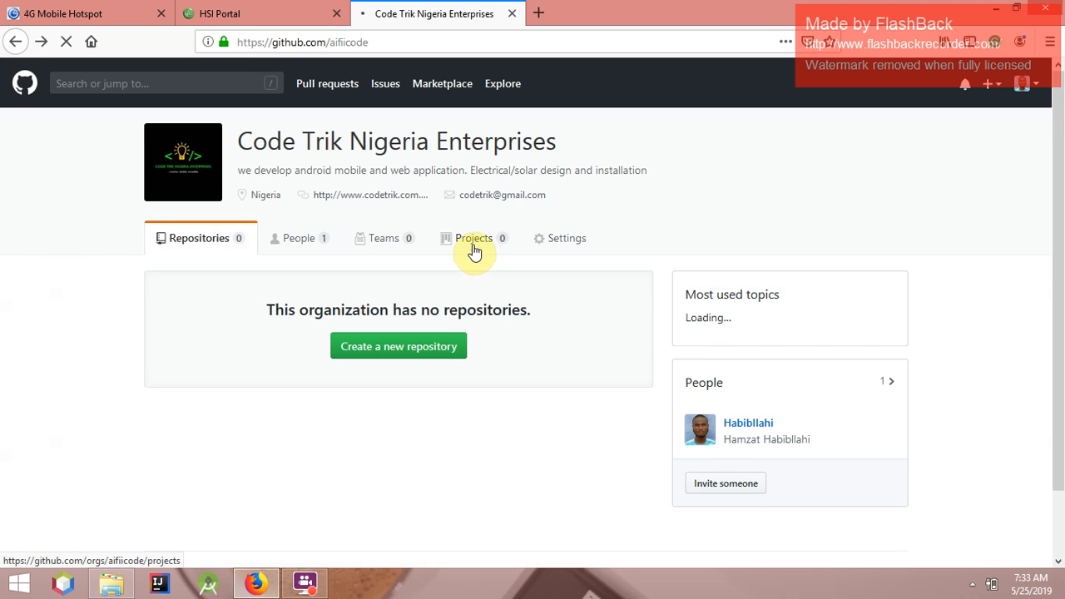
{"action": "left_click", "coordinate": [471, 249]}
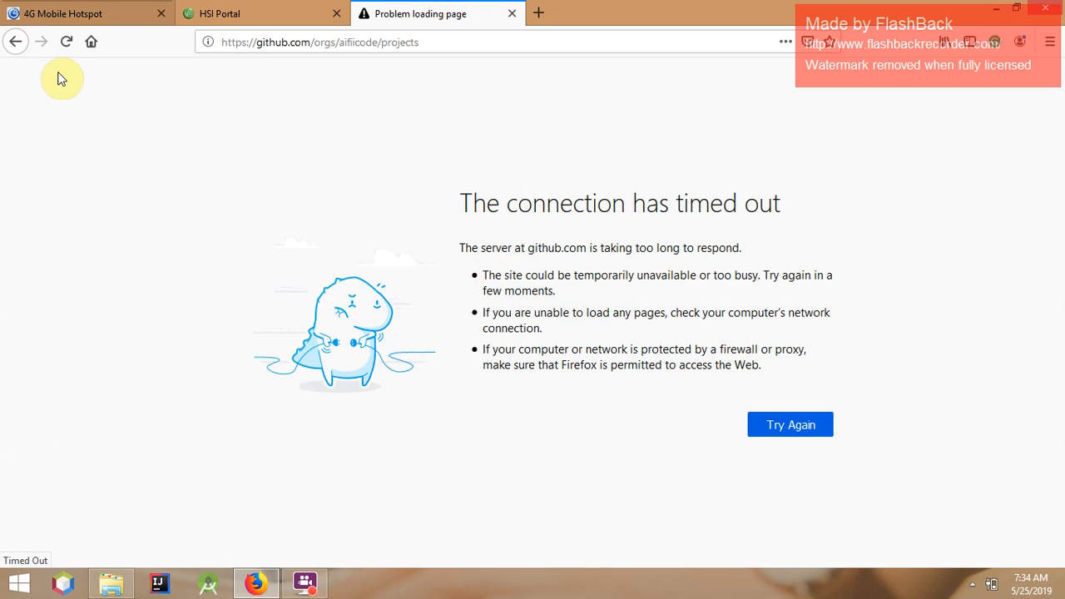
Return from the timeout error to the organization page showing zero repositories and projects
{"action": "left_click", "coordinate": [16, 42]}
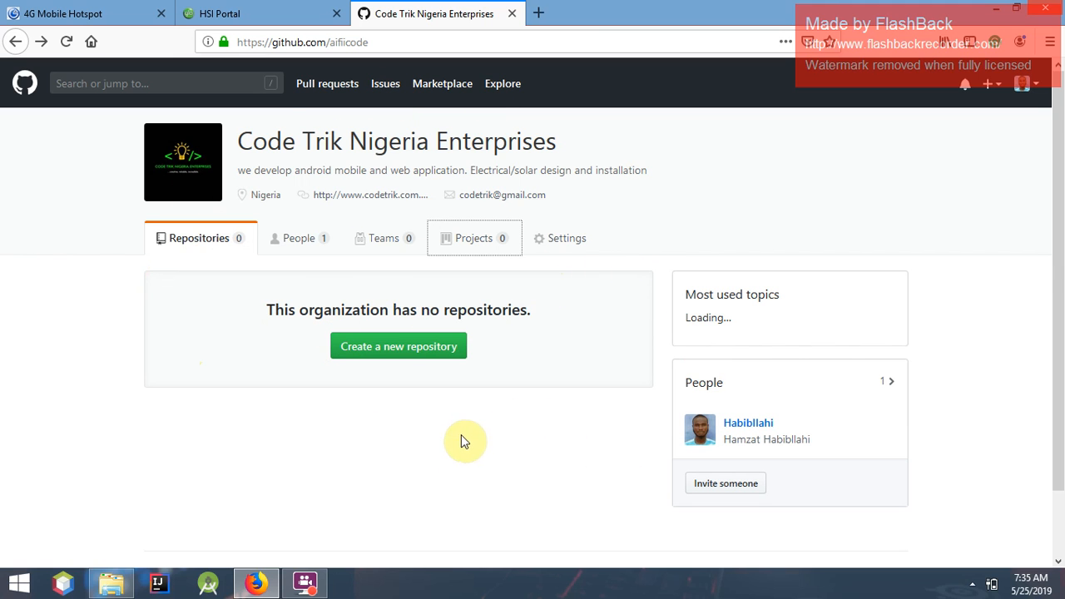
{"action": "left_click", "coordinate": [973, 585]}
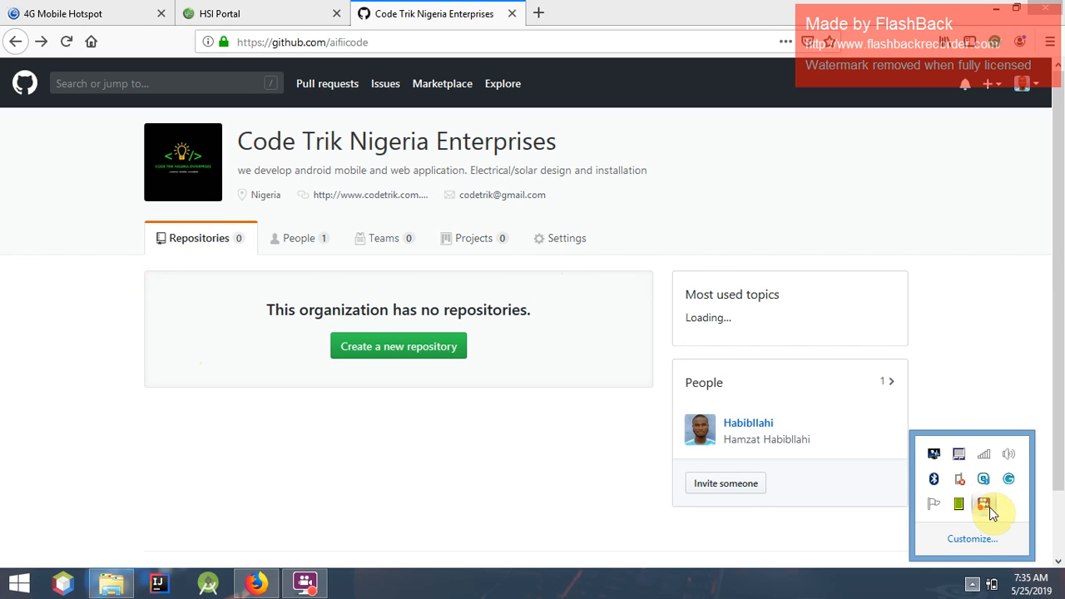
{"action": "right_click", "coordinate": [986, 505]}
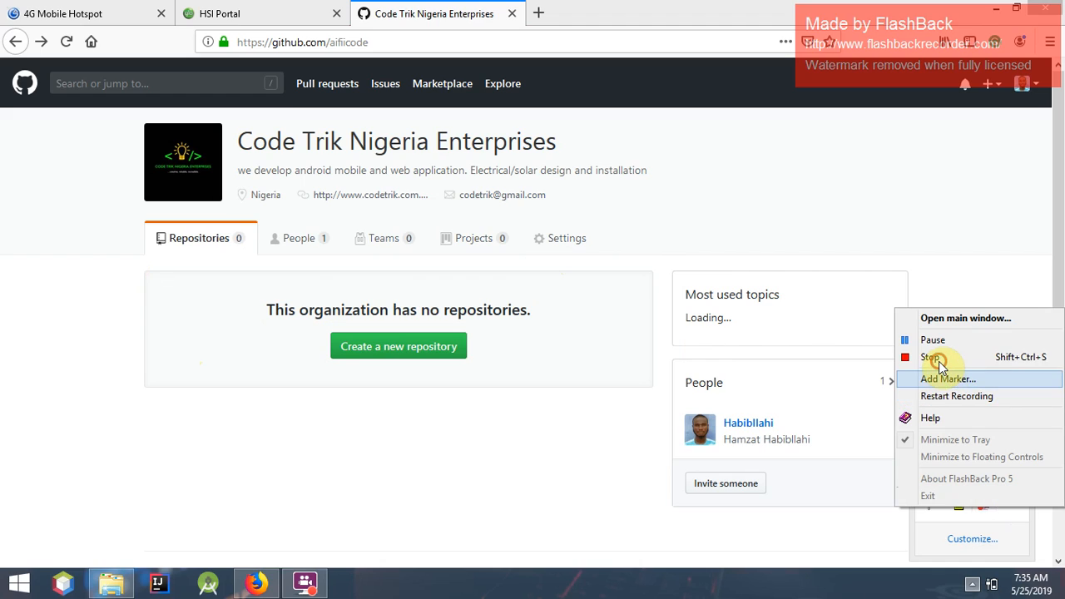